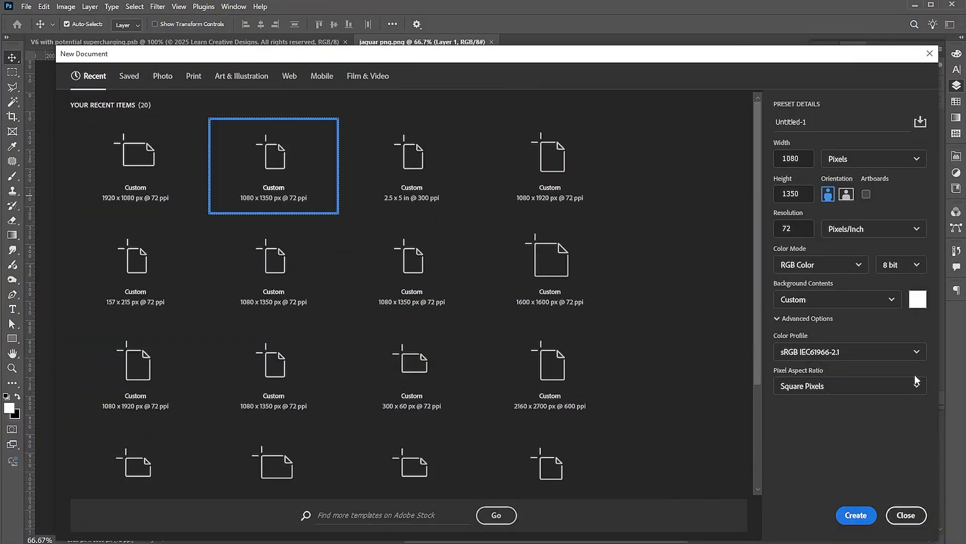
Create a 1080 × 1350 px document at 72 ppi and draw a tall rectangle about 437 × 1089 px on it
{"action": "left_click", "coordinate": [856, 515]}
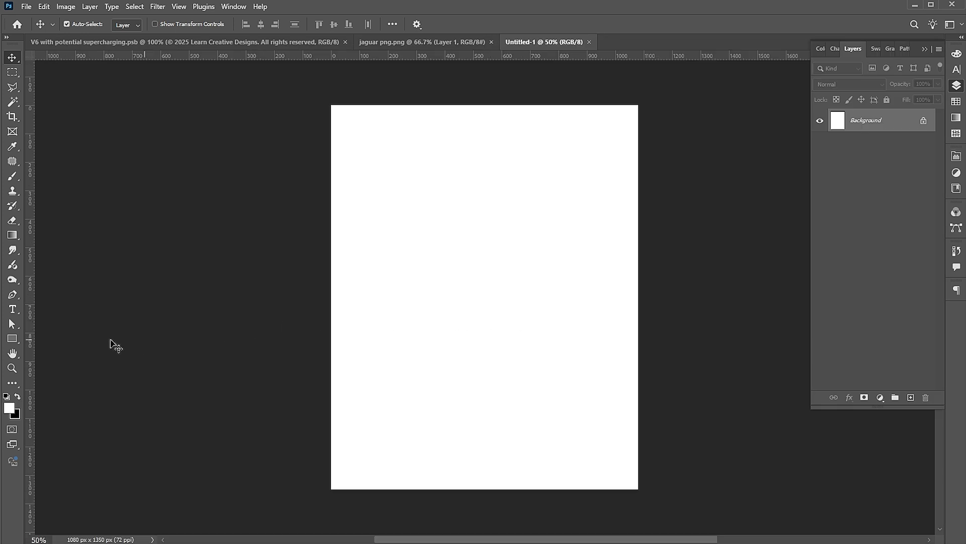
{"action": "left_click", "coordinate": [14, 341]}
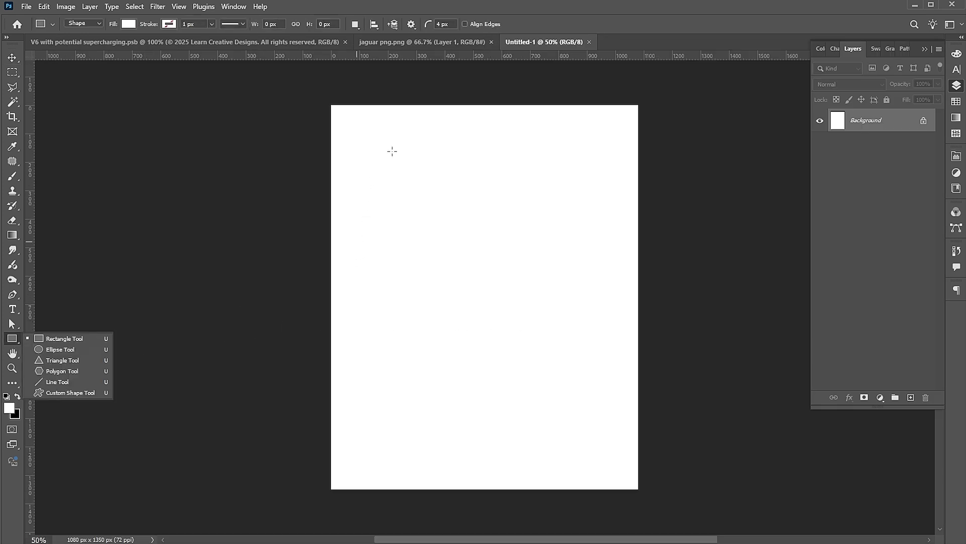
{"action": "left_click_drag", "start_coordinate": [391, 139], "coordinate": [515, 448]}
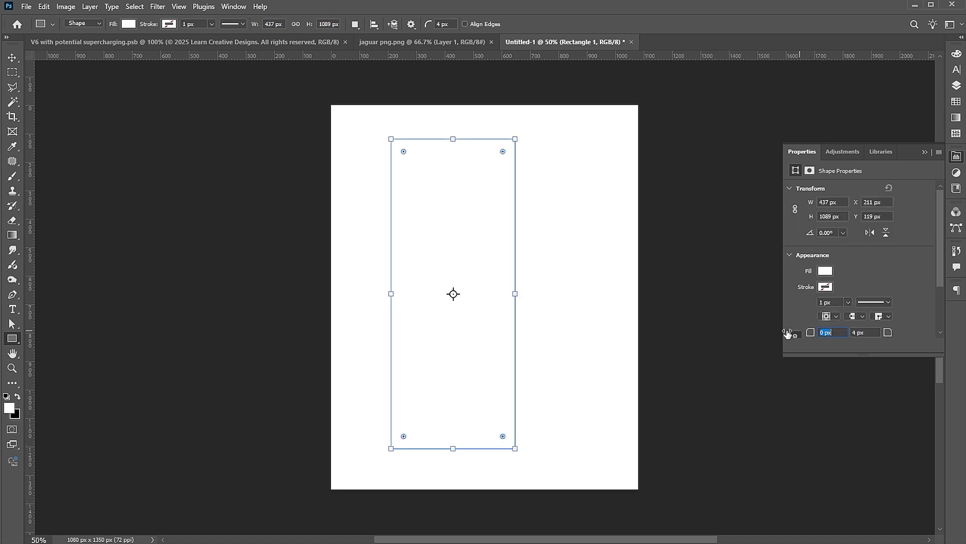
Fill the rectangle with black
{"action": "left_click", "coordinate": [825, 271]}
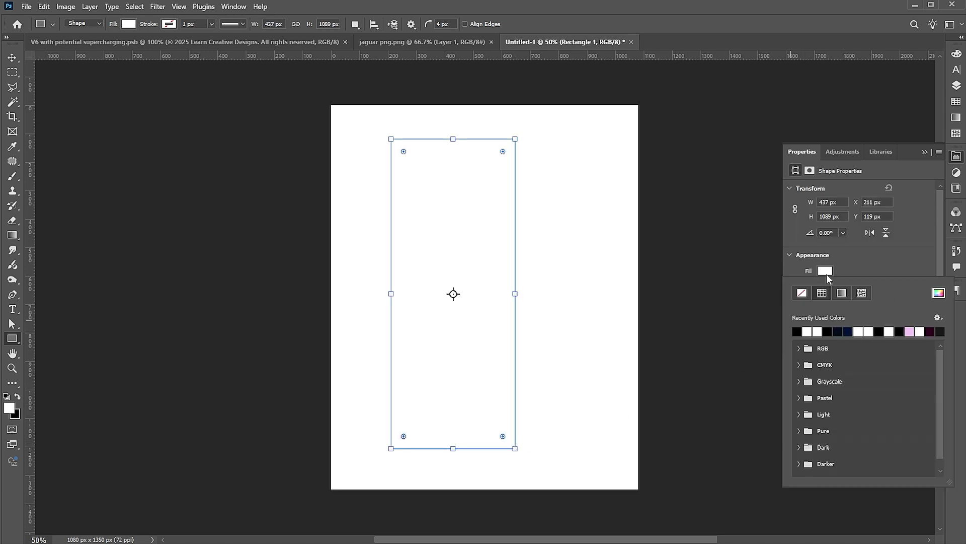
{"action": "left_click", "coordinate": [797, 331]}
{"action": "left_click", "coordinate": [906, 222]}
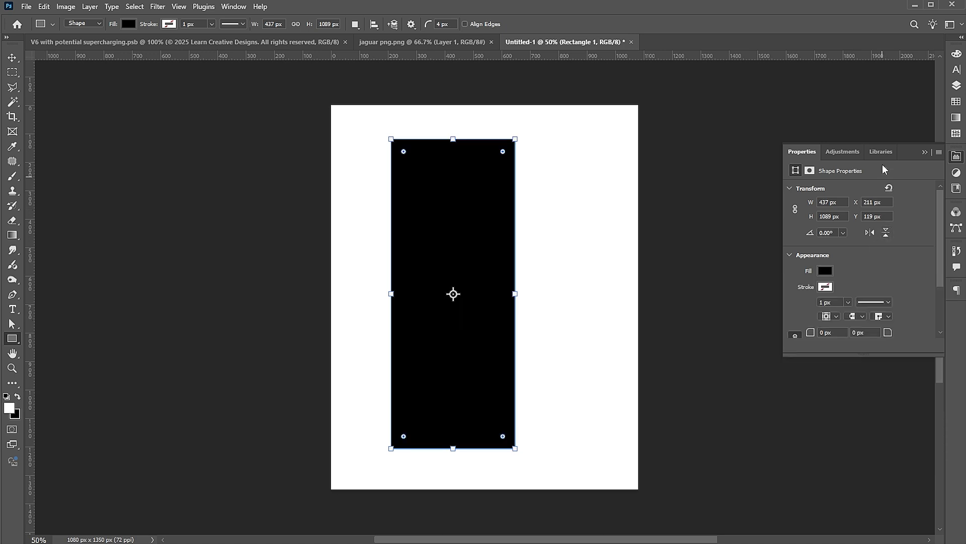
{"action": "left_click", "coordinate": [925, 152]}
Stretch and skew the black rectangle into a diagonal band running from the canvas's upper left past its lower right edge
{"action": "left_click", "coordinate": [8, 60]}
{"action": "key", "text": "ctrl+t"}
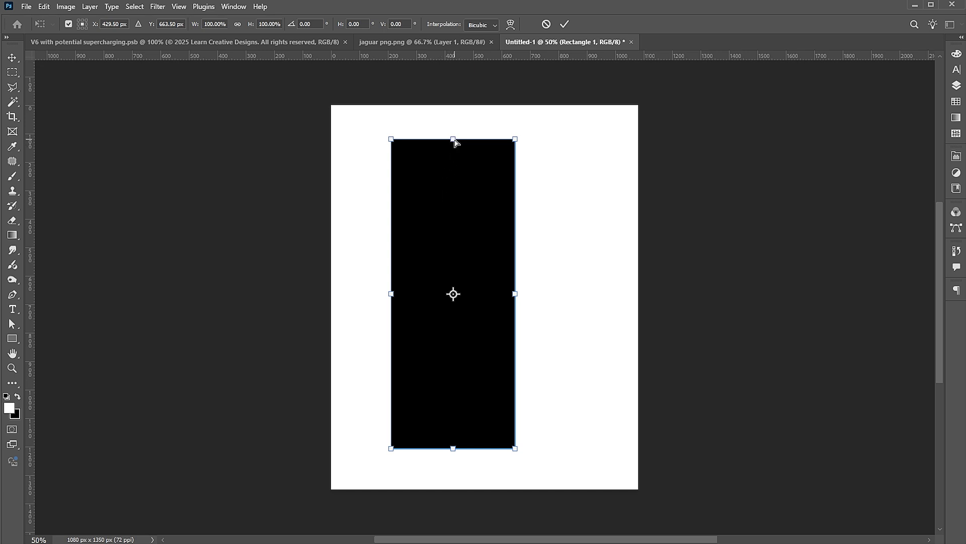
{"action": "left_click_drag", "start_coordinate": [454, 142], "coordinate": [399, 101]}
{"action": "left_click_drag", "start_coordinate": [463, 453], "coordinate": [581, 499]}
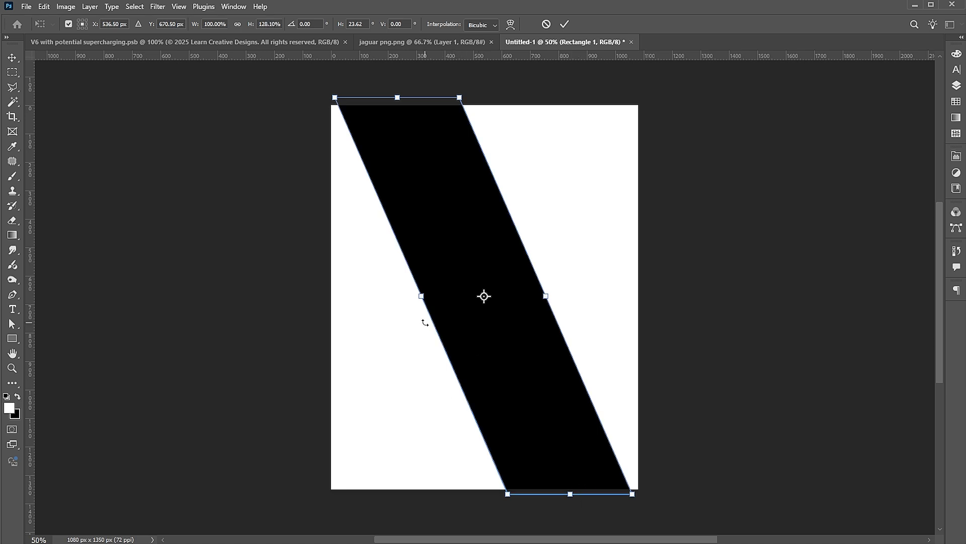
{"action": "left_click_drag", "start_coordinate": [545, 297], "coordinate": [551, 297]}
{"action": "left_click_drag", "start_coordinate": [575, 498], "coordinate": [569, 499]}
{"action": "left_click_drag", "start_coordinate": [399, 101], "coordinate": [409, 98]}
{"action": "key", "text": "Return"}
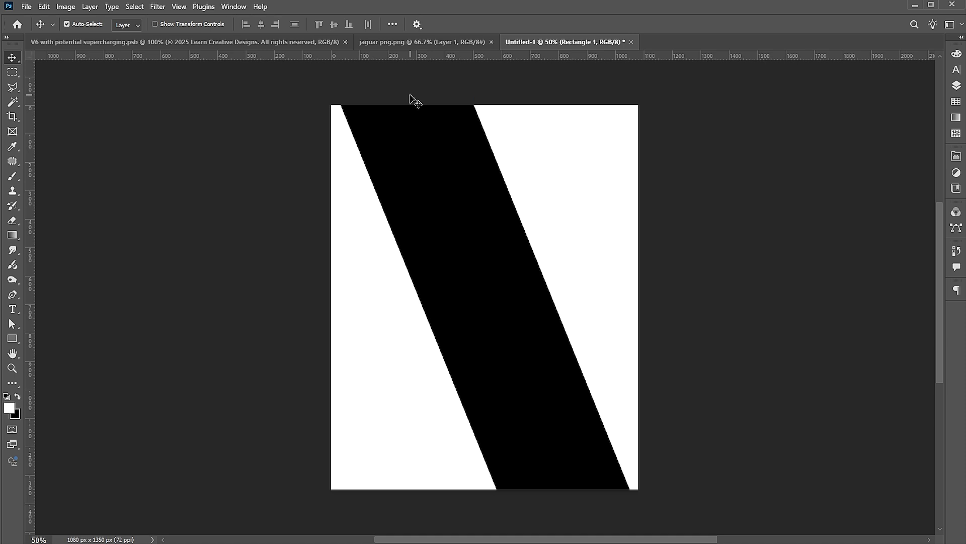
Place the red car side-view image as an embedded object and scale it to nearly the canvas width, slightly below centre
{"action": "left_click", "coordinate": [27, 7]}
{"action": "left_click", "coordinate": [59, 182]}
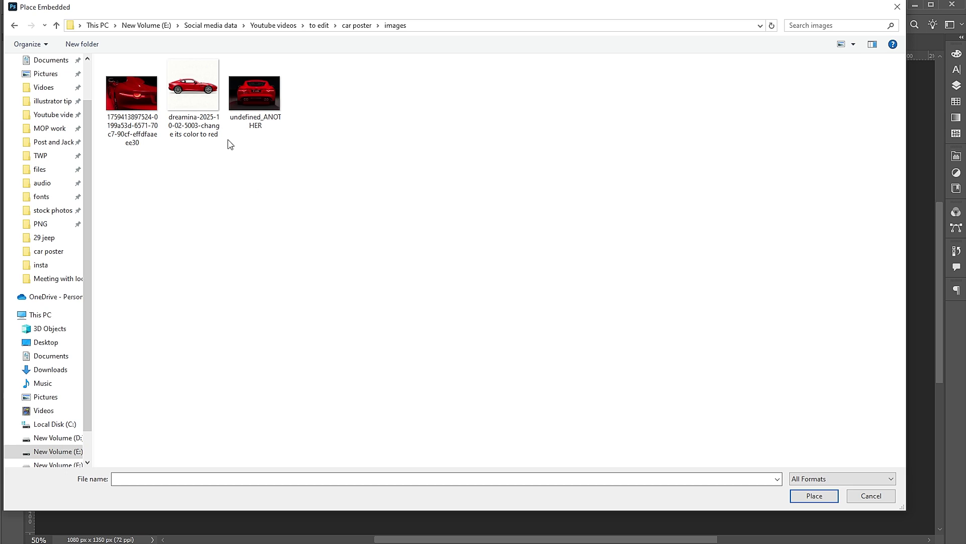
{"action": "left_click", "coordinate": [200, 99]}
{"action": "left_click", "coordinate": [816, 496]}
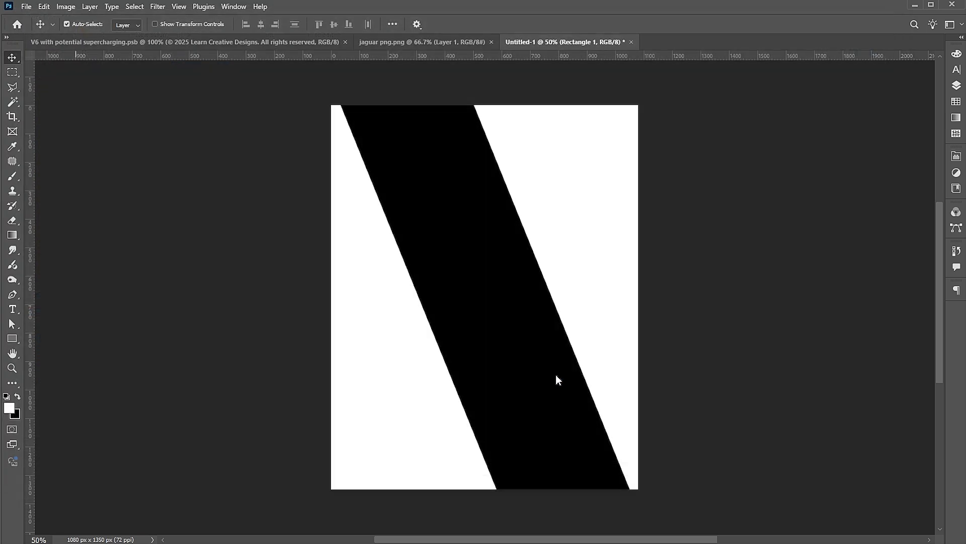
{"action": "left_click_drag", "start_coordinate": [543, 313], "coordinate": [544, 344]}
{"action": "left_click_drag", "start_coordinate": [638, 174], "coordinate": [632, 187]}
{"action": "key", "text": "Return"}
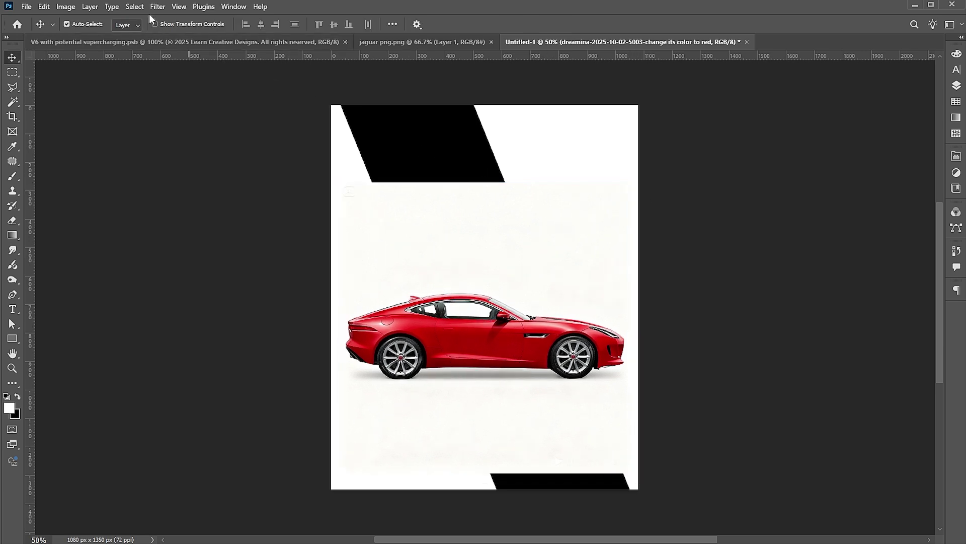
Select the car as the subject and mask out its background with a layer mask
{"action": "left_click", "coordinate": [135, 7]}
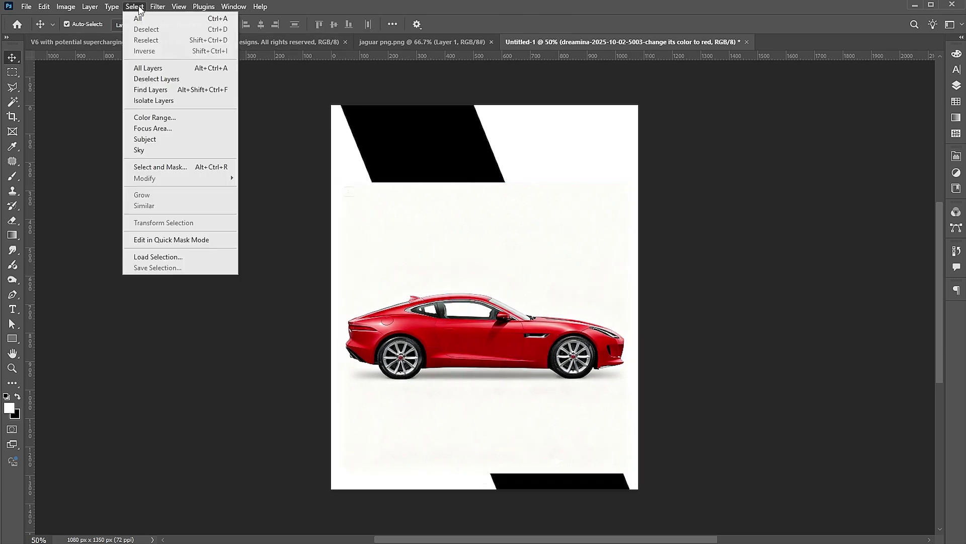
{"action": "left_click", "coordinate": [166, 143]}
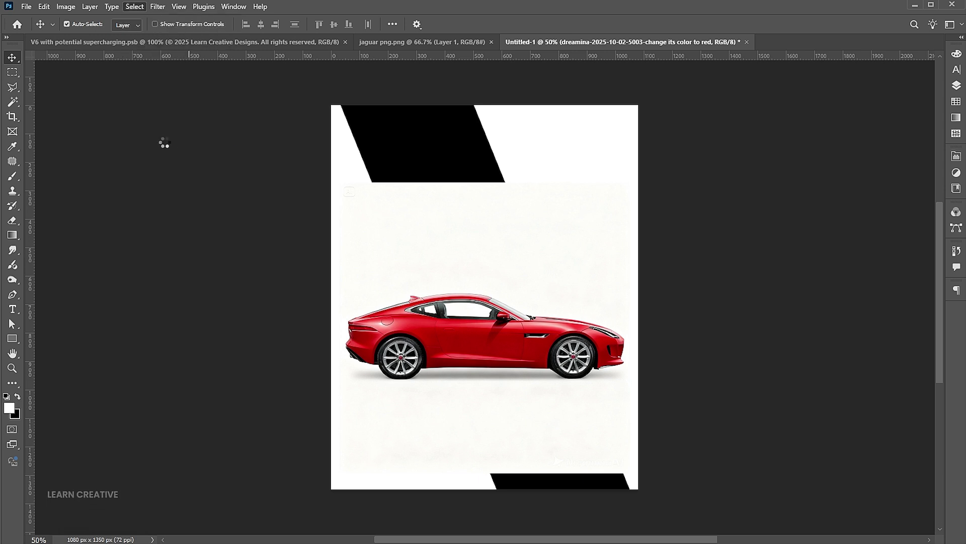
{"action": "left_click", "coordinate": [956, 85]}
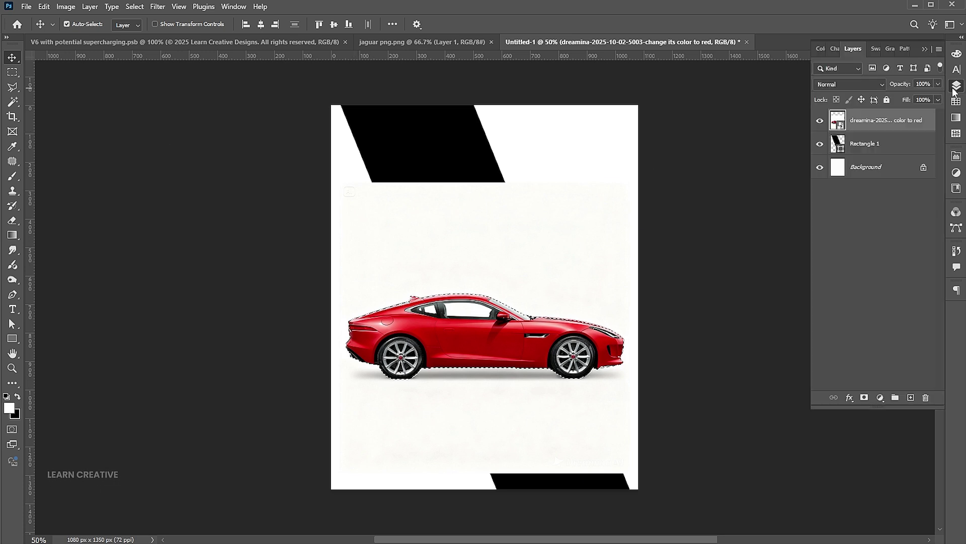
{"action": "left_click", "coordinate": [864, 397]}
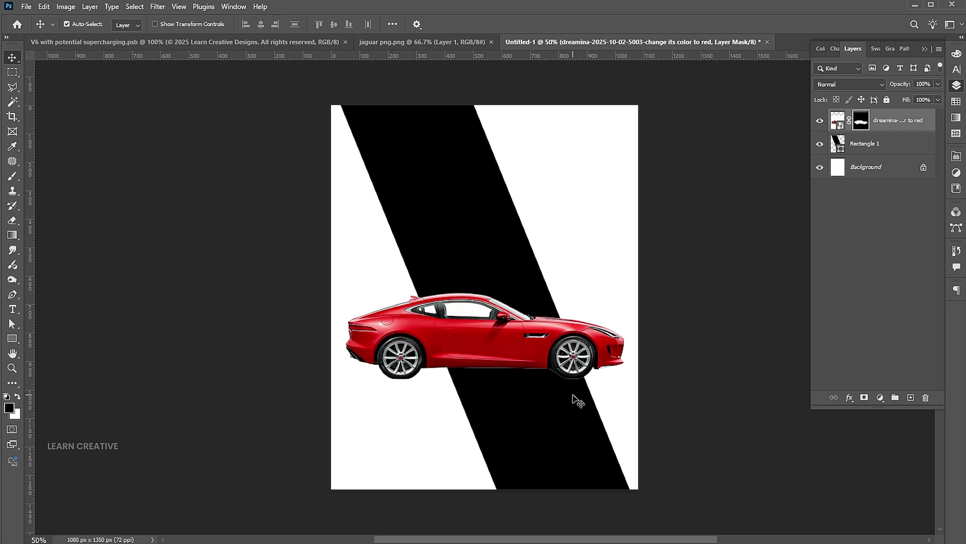
Select the white areas inside the car's side windows with the Magic Wand
{"action": "key", "text": "z"}
{"action": "left_click", "coordinate": [483, 326]}
{"action": "left_click_drag", "start_coordinate": [486, 328], "coordinate": [521, 342]}
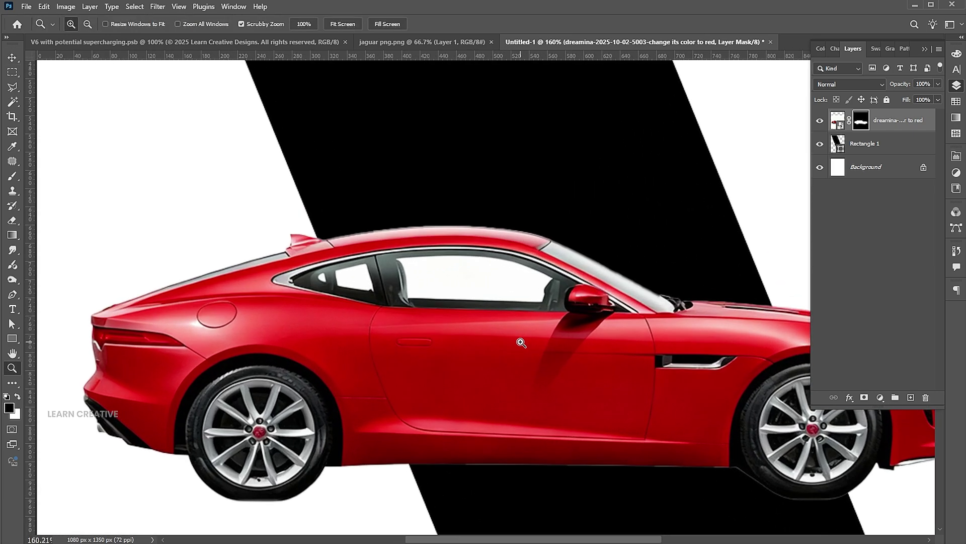
{"action": "left_click", "coordinate": [14, 102]}
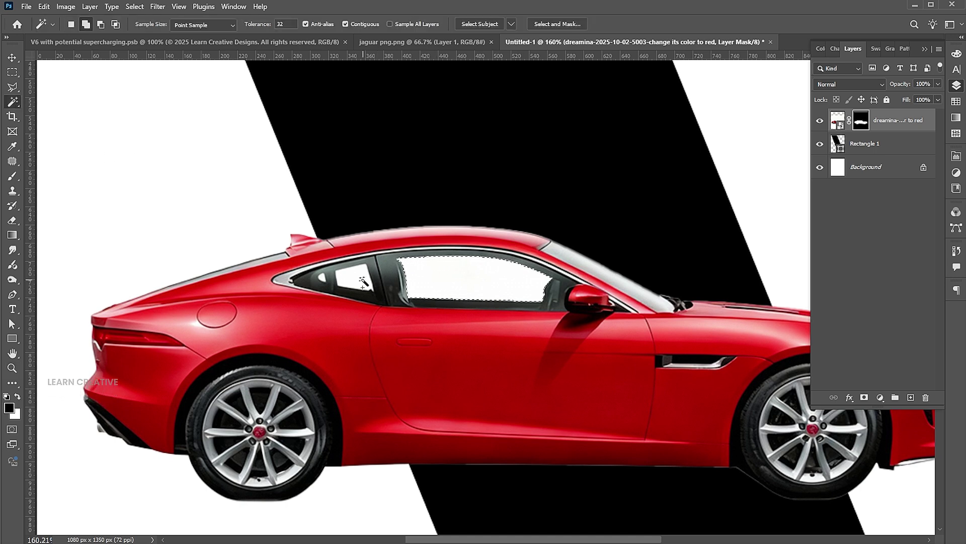
{"action": "left_click", "coordinate": [335, 280], "text": "shift"}
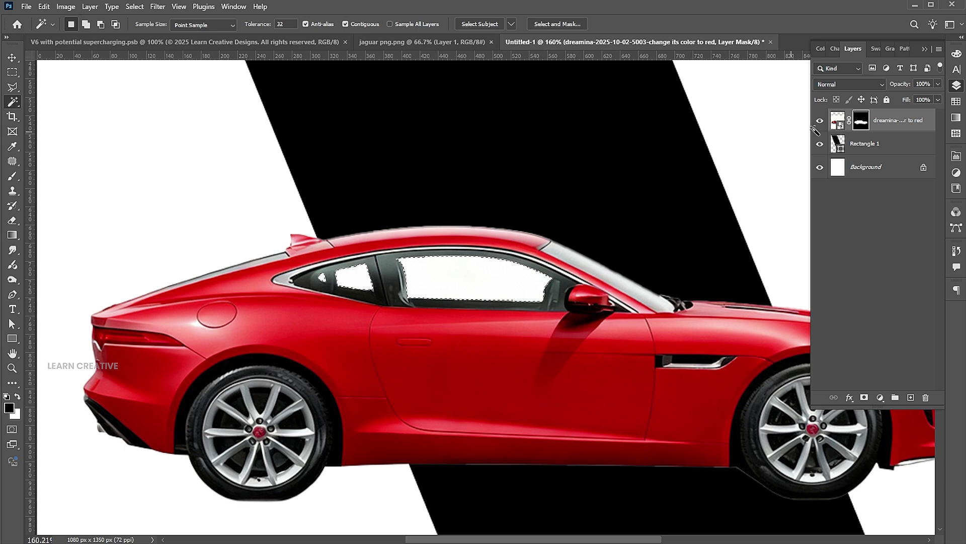
Paint black over the selected window areas on the car's mask with a 150 px brush at 30% flow, then deselect
{"action": "left_click", "coordinate": [13, 177]}
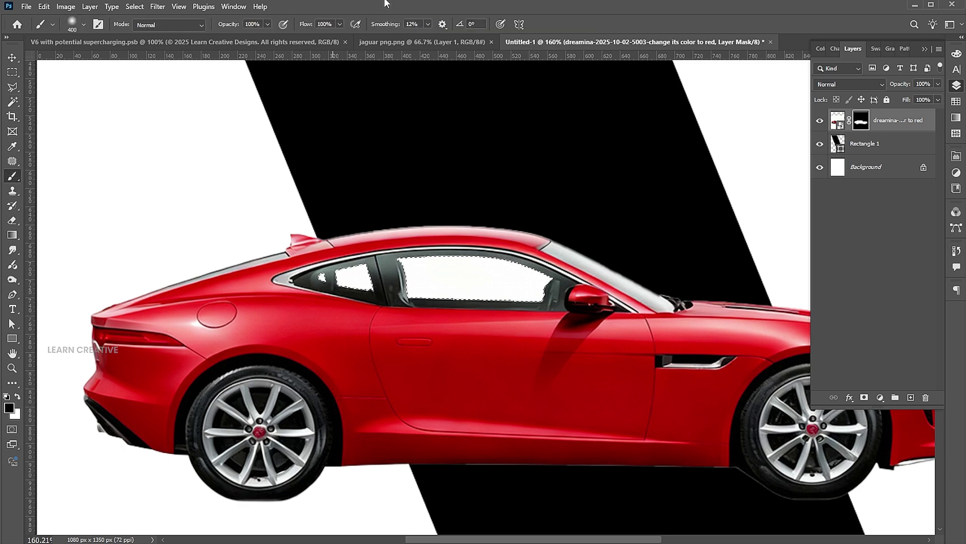
{"action": "type", "text": "30"}
{"action": "key", "text": "Return"}
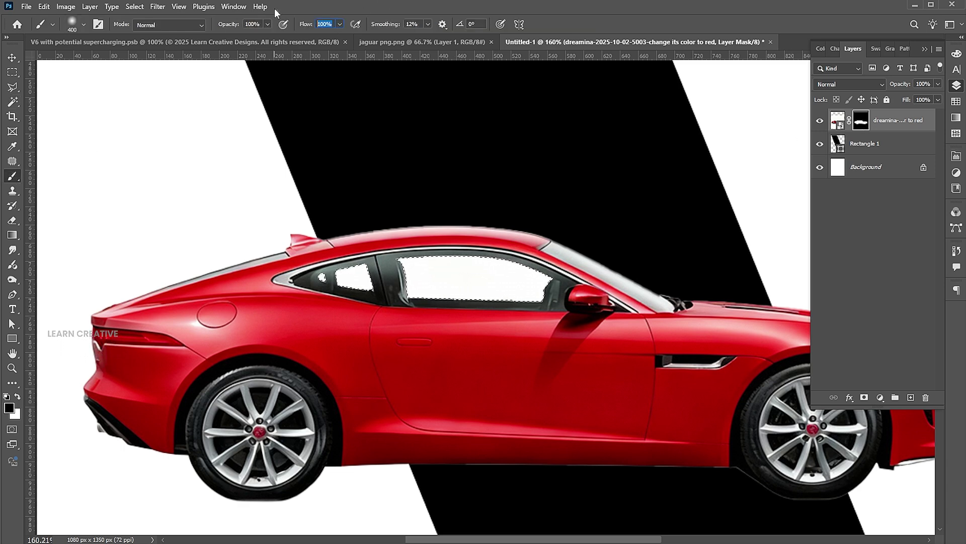
{"action": "key", "text": "bracketleft"}
{"action": "key", "text": "bracketleft"}
{"action": "key", "text": "bracketleft"}
{"action": "key", "text": "bracketleft"}
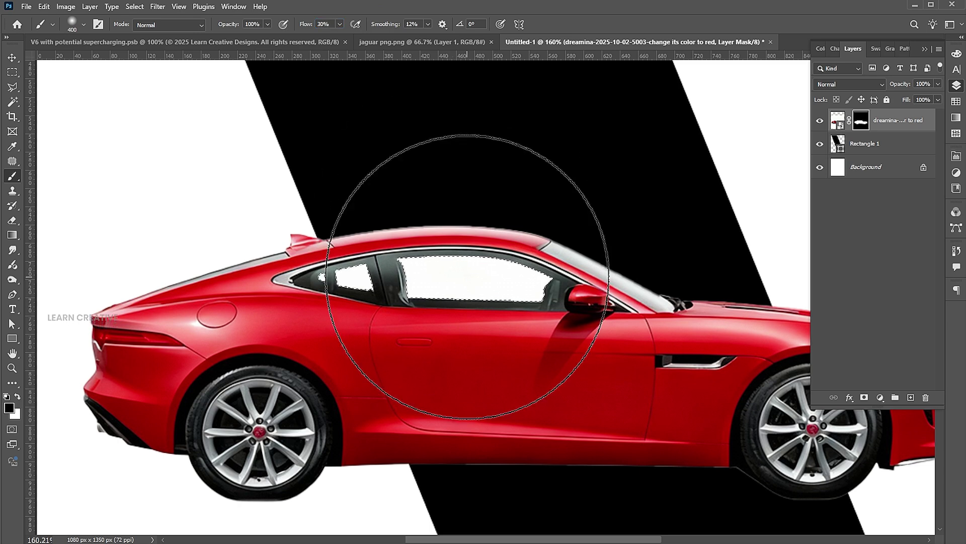
{"action": "mouse_move", "coordinate": [559, 288]}
{"action": "left_mouse_down"}
{"action": "mouse_move", "coordinate": [405, 292]}
{"action": "mouse_move", "coordinate": [642, 291]}
{"action": "mouse_move", "coordinate": [561, 276]}
{"action": "mouse_move", "coordinate": [413, 282]}
{"action": "left_mouse_up"}
{"action": "key", "text": "bracketleft"}
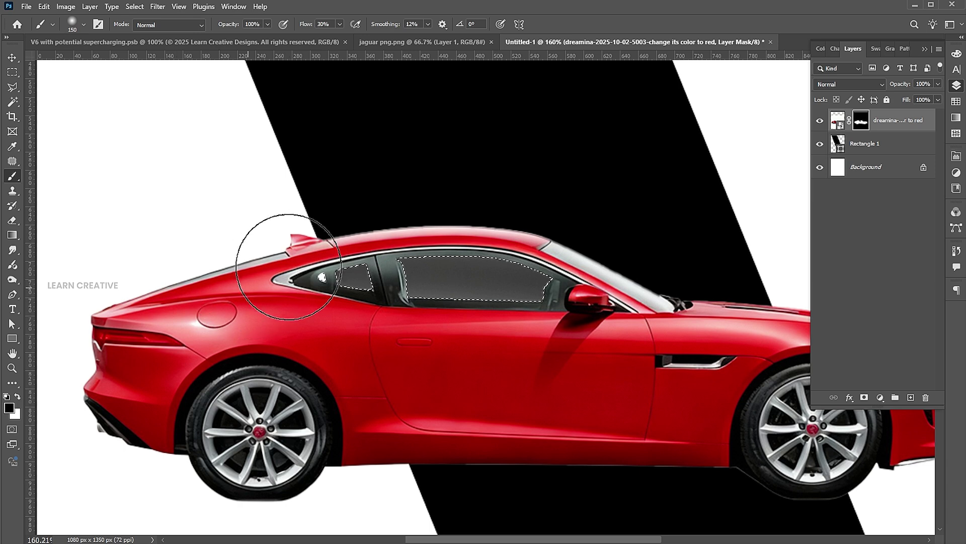
{"action": "key", "text": "ctrl+d"}
{"action": "key", "text": "ctrl+0"}
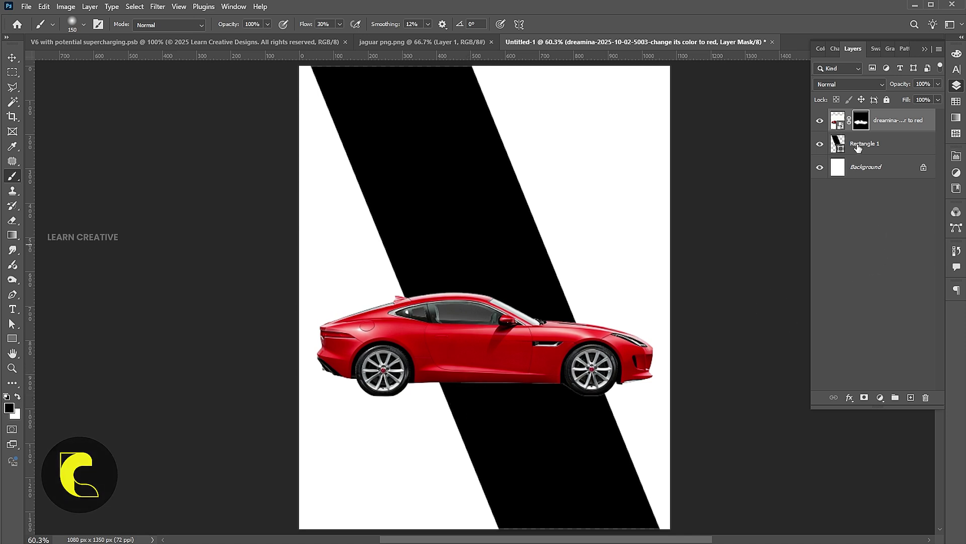
Copy a rectangular strip around the car's wheels and ground shadow to a new layer and place it beneath the car layer
{"action": "left_click", "coordinate": [837, 119]}
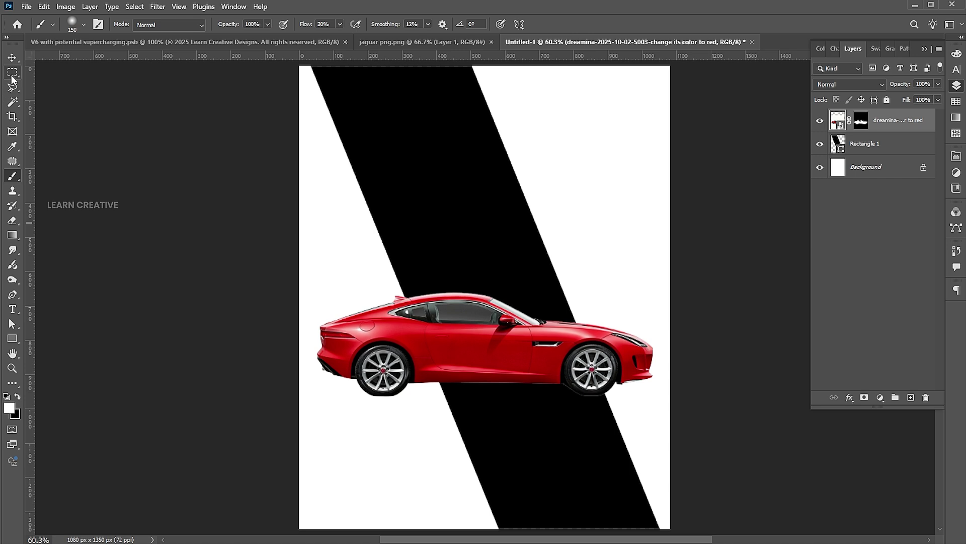
{"action": "left_click_drag", "start_coordinate": [13, 73], "coordinate": [59, 75]}
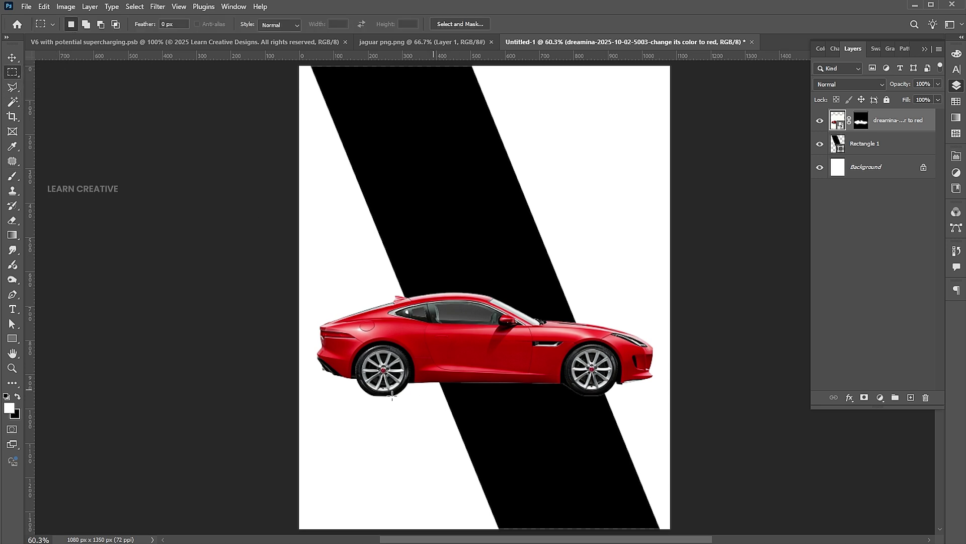
{"action": "left_click_drag", "start_coordinate": [334, 375], "coordinate": [657, 416]}
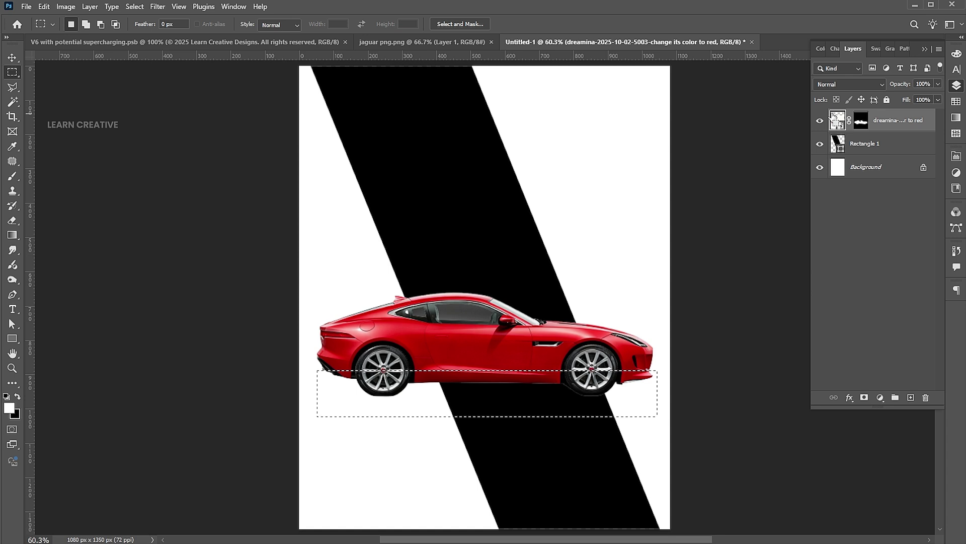
{"action": "key", "text": "ctrl+j"}
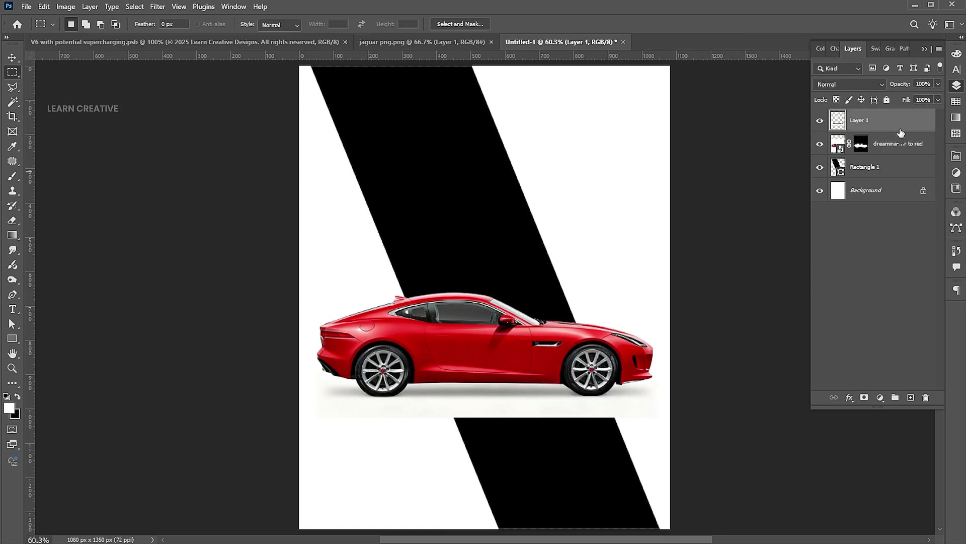
{"action": "left_click_drag", "start_coordinate": [890, 121], "coordinate": [891, 159]}
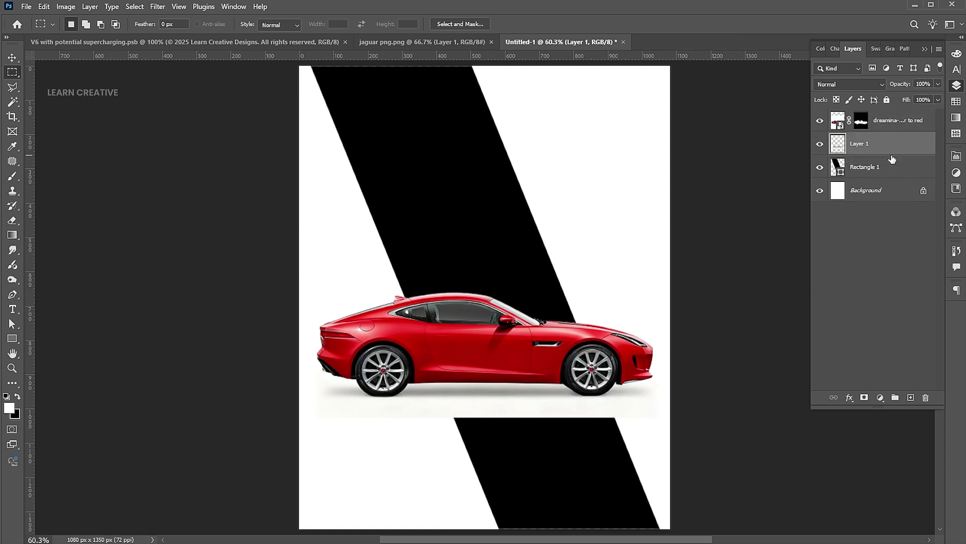
Set the shadow strip layer to Multiply and adjust its Levels to midtones 0.4 and white input 240
{"action": "left_click", "coordinate": [849, 83]}
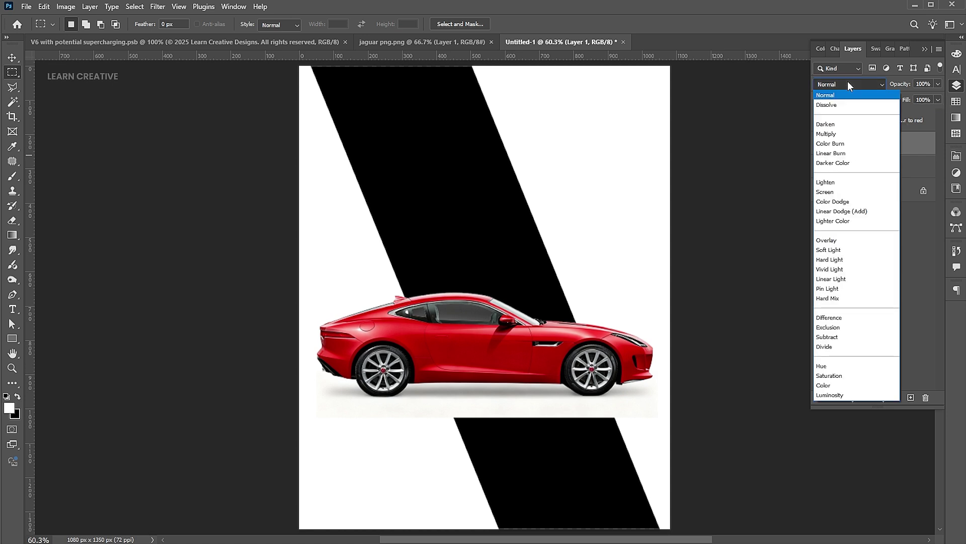
{"action": "left_click", "coordinate": [842, 134]}
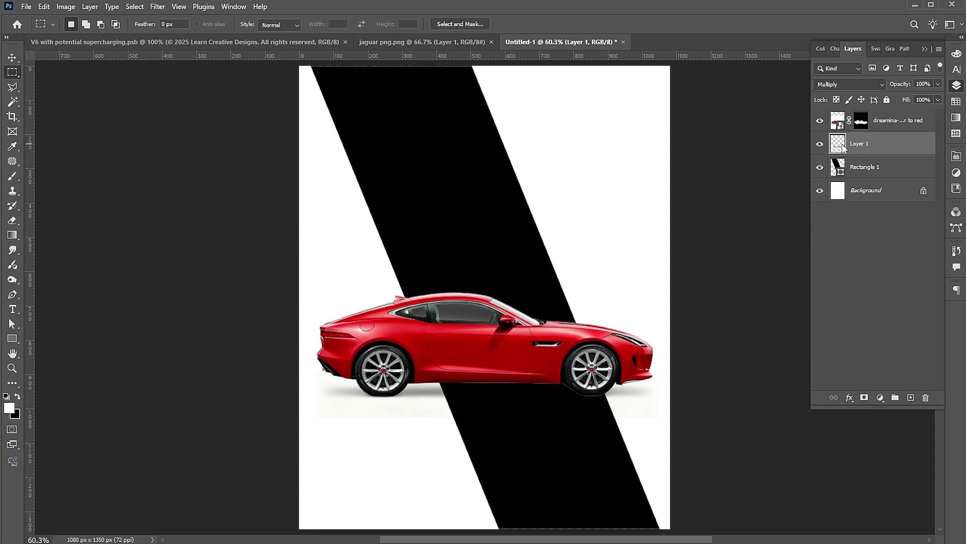
{"action": "key", "text": "ctrl+l"}
{"action": "left_click_drag", "start_coordinate": [730, 165], "coordinate": [720, 165]}
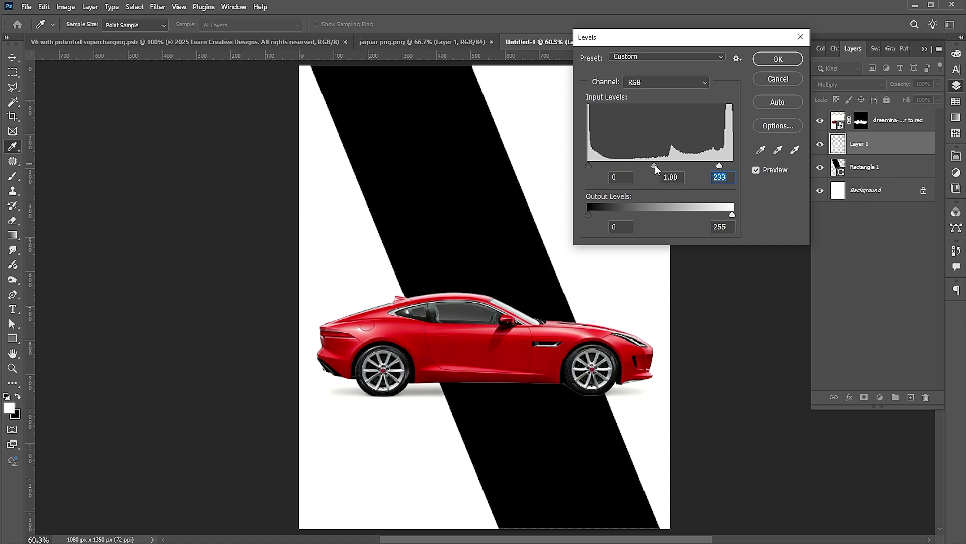
{"action": "mouse_move", "coordinate": [654, 165]}
{"action": "left_mouse_down"}
{"action": "mouse_move", "coordinate": [638, 164]}
{"action": "mouse_move", "coordinate": [651, 165]}
{"action": "left_mouse_up"}
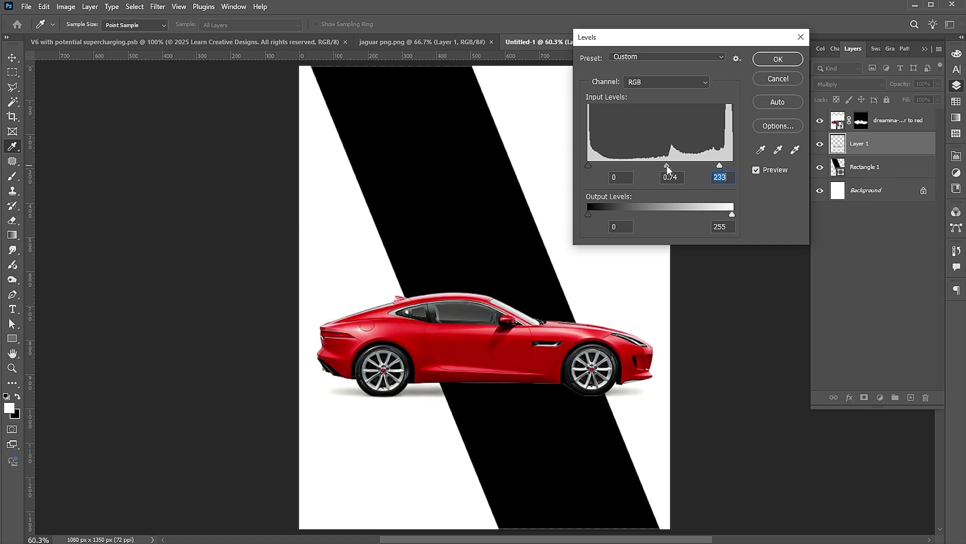
{"action": "mouse_move", "coordinate": [719, 164]}
{"action": "left_mouse_down"}
{"action": "mouse_move", "coordinate": [684, 170]}
{"action": "mouse_move", "coordinate": [724, 165]}
{"action": "left_mouse_up"}
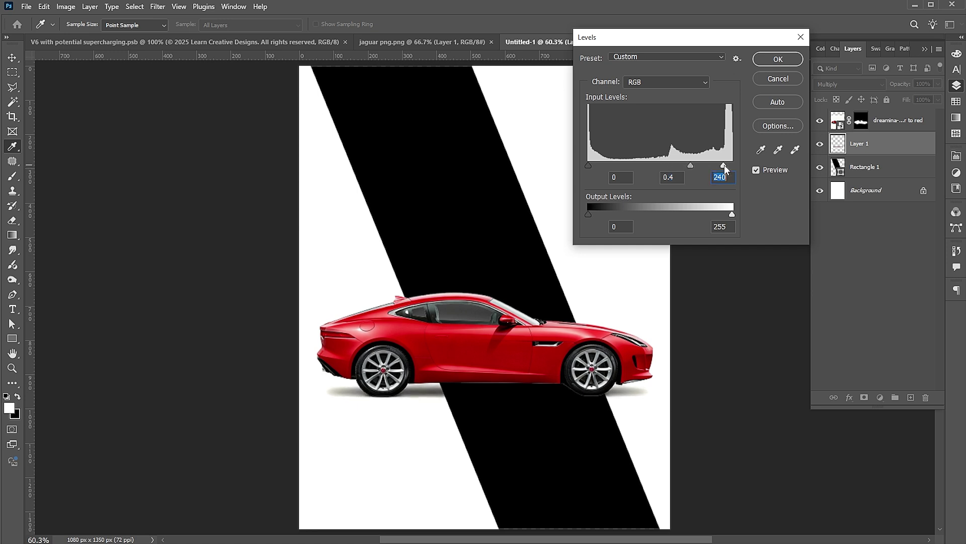
{"action": "left_click", "coordinate": [787, 58]}
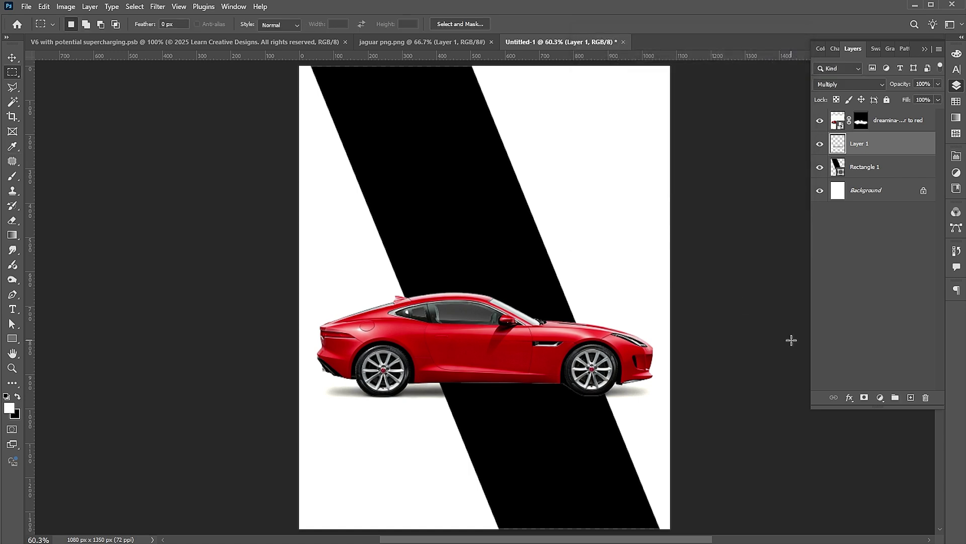
Place the undefined_ANOTHER image as an embedded object directly above the Background layer
{"action": "left_click", "coordinate": [871, 197]}
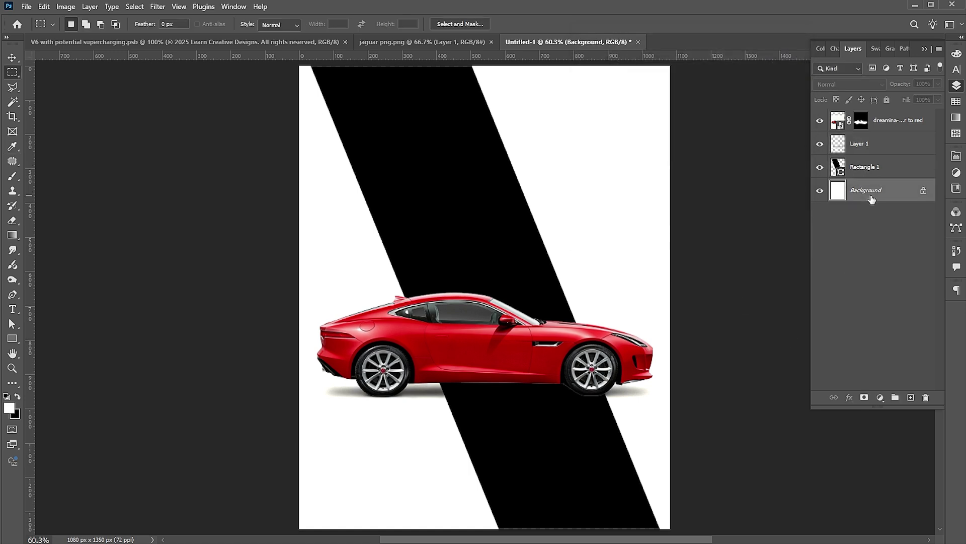
{"action": "left_click", "coordinate": [25, 6]}
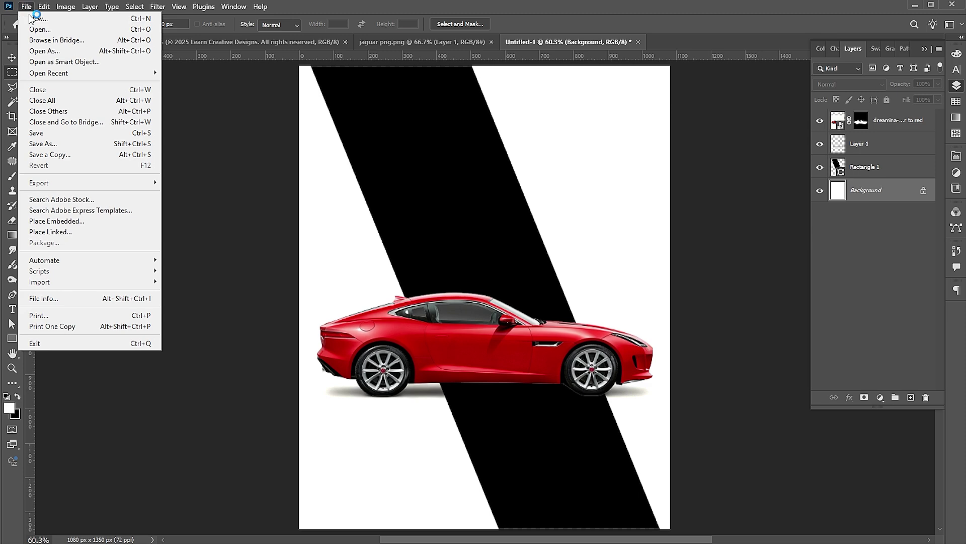
{"action": "left_click", "coordinate": [78, 220]}
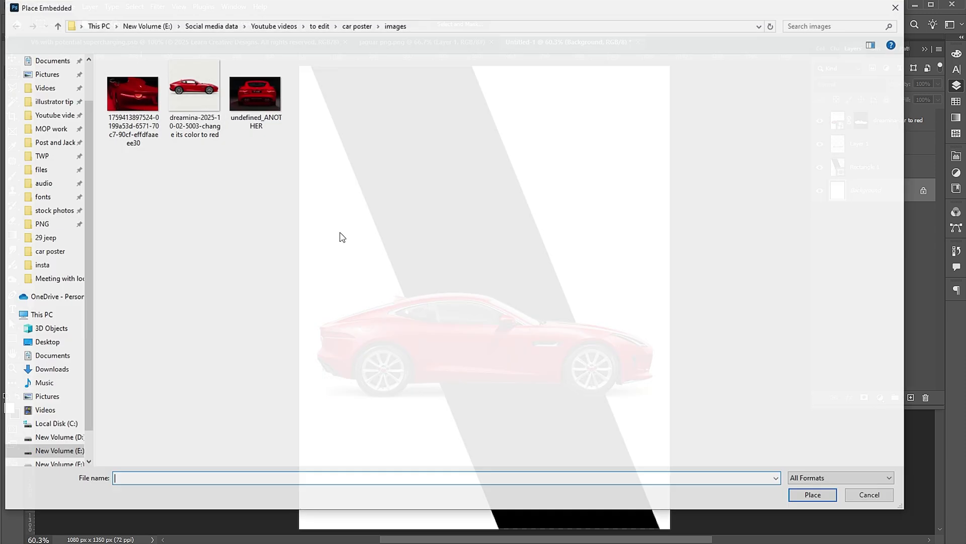
{"action": "left_click", "coordinate": [259, 98]}
{"action": "left_click", "coordinate": [814, 496]}
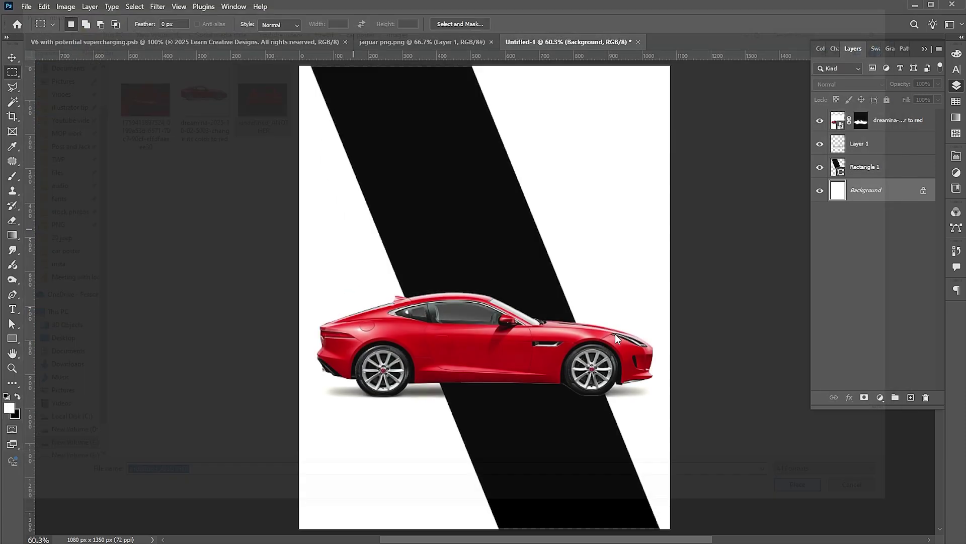
Enlarge the rear-view car image to about 165% and position it over the canvas's upper part, nudged slightly left
{"action": "left_click_drag", "start_coordinate": [658, 182], "coordinate": [772, 101]}
{"action": "left_click_drag", "start_coordinate": [615, 257], "coordinate": [614, 215]}
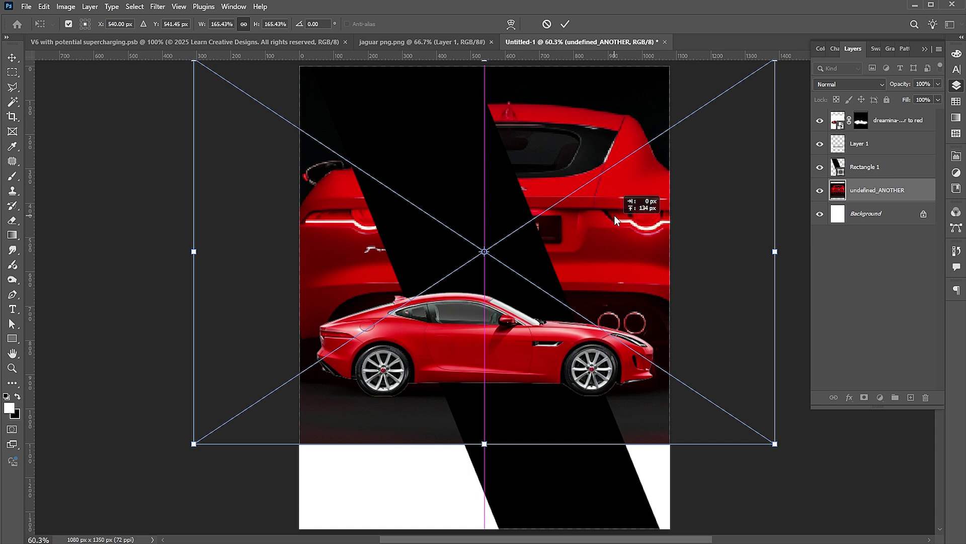
{"action": "key", "text": "Return"}
{"action": "key", "text": "m"}
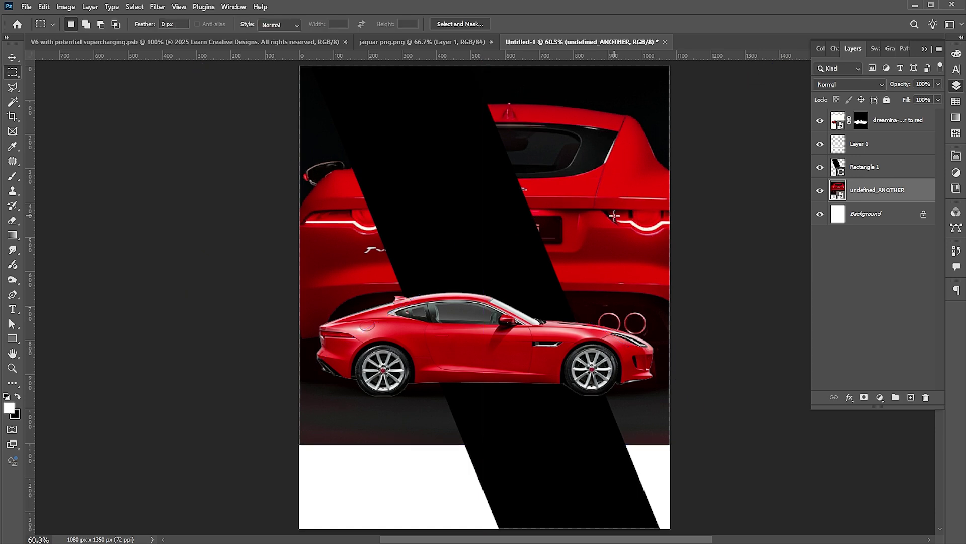
{"action": "key", "text": "v"}
{"action": "left_click_drag", "start_coordinate": [626, 212], "coordinate": [616, 209]}
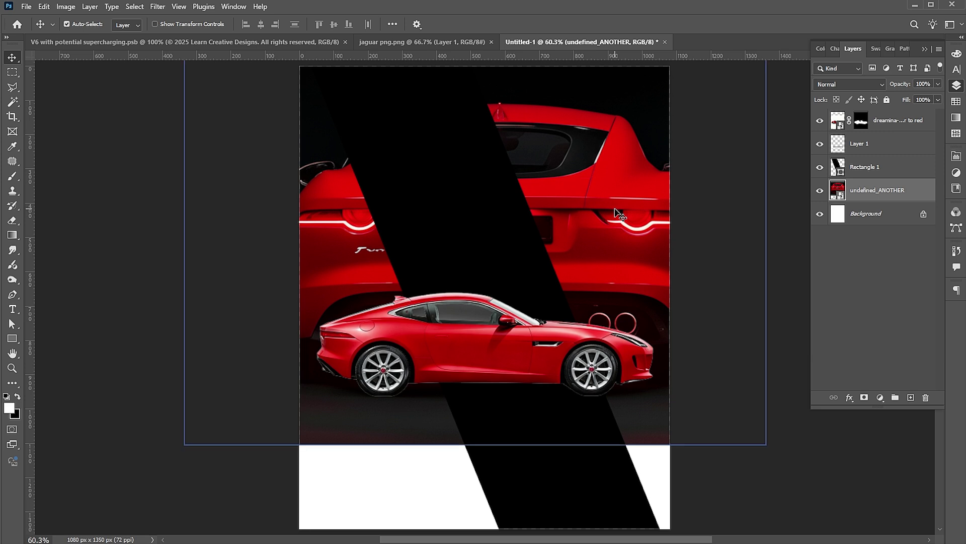
Add a Black & White adjustment layer above the rear-view car image and set that image's opacity to 15%
{"action": "left_click", "coordinate": [881, 399]}
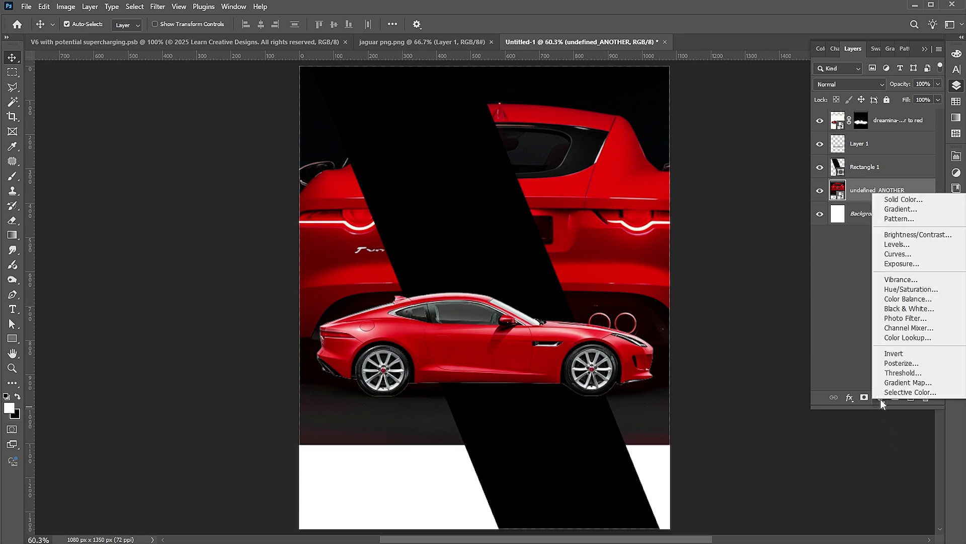
{"action": "left_click", "coordinate": [891, 309]}
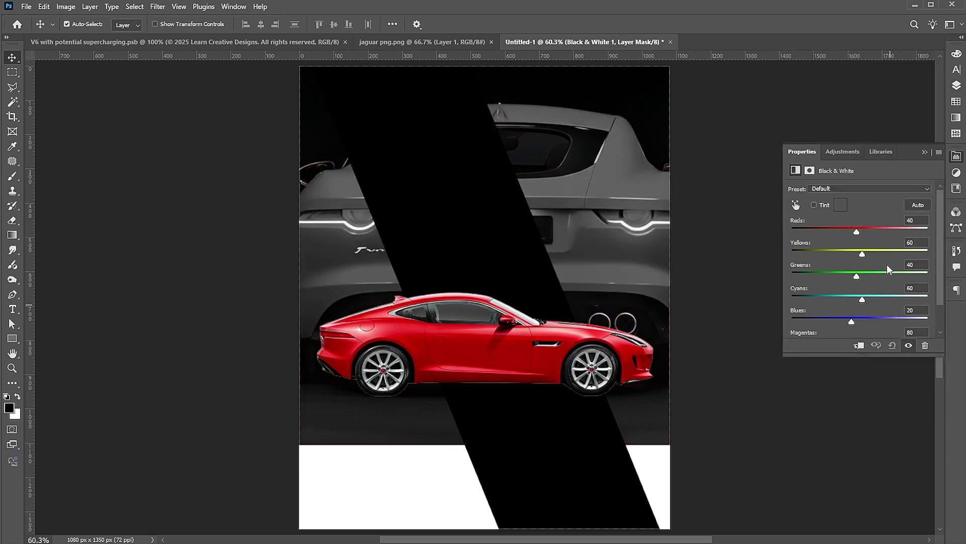
{"action": "left_click", "coordinate": [924, 152]}
{"action": "left_click", "coordinate": [957, 86]}
{"action": "left_click", "coordinate": [886, 213]}
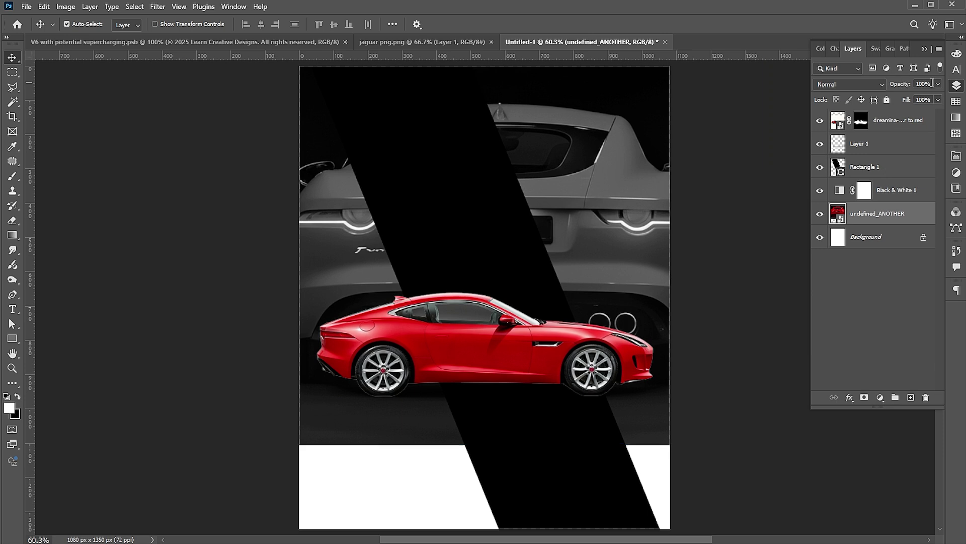
{"action": "type", "text": "15"}
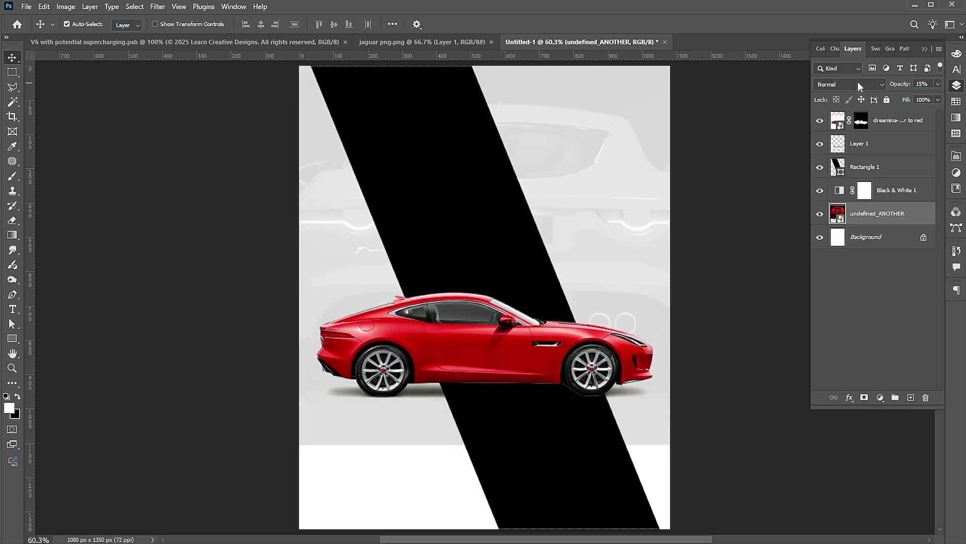
Add a layer mask to the rear-view car image and fade its lower edge with a 500 px black brush at 30% flow
{"action": "left_click", "coordinate": [865, 397]}
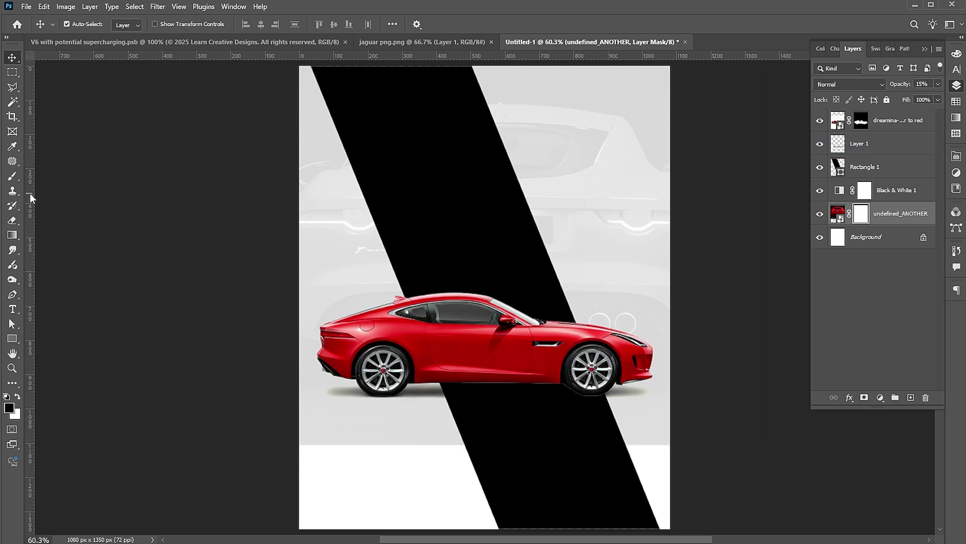
{"action": "left_click", "coordinate": [13, 176]}
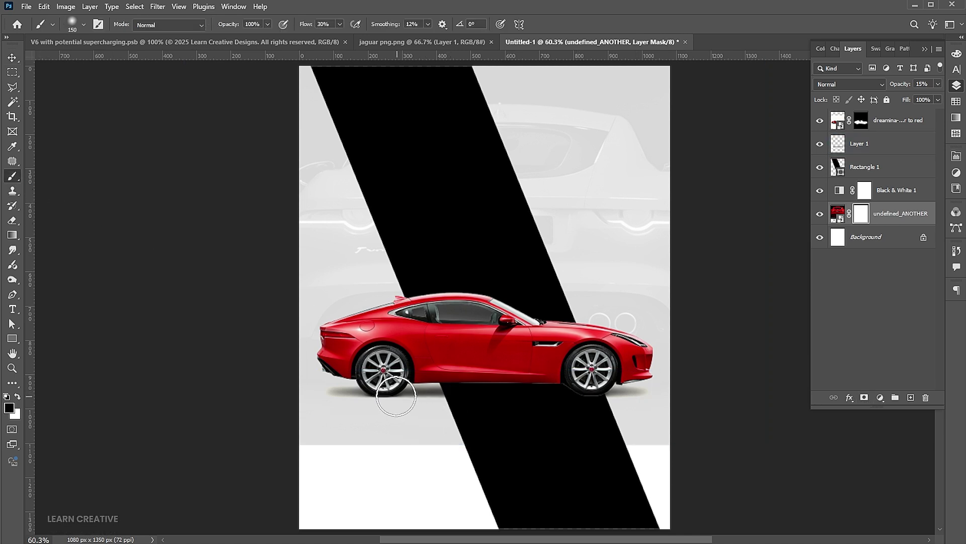
{"action": "key", "text": "bracketright"}
{"action": "key", "text": "bracketright"}
{"action": "key", "text": "bracketright"}
{"action": "key", "text": "bracketright"}
{"action": "key", "text": "bracketright"}
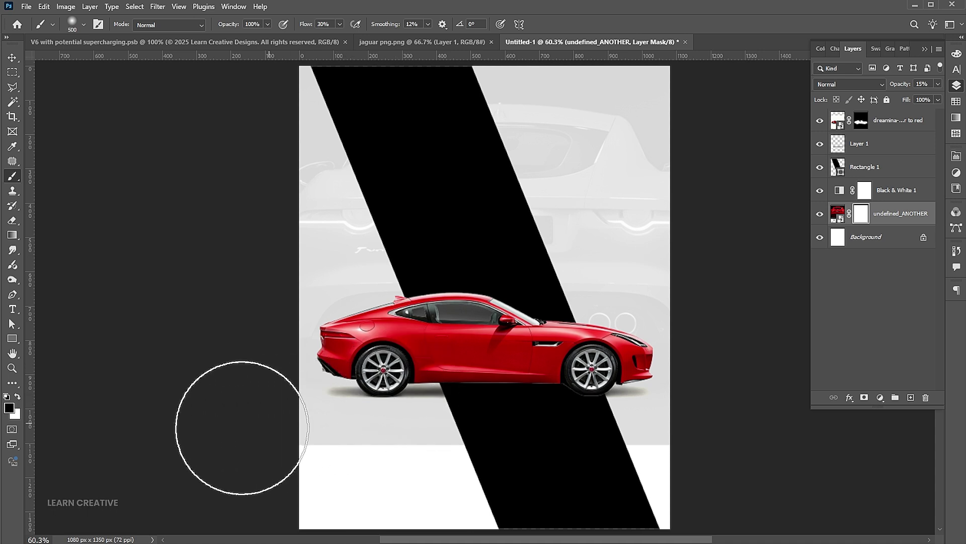
{"action": "left_click_drag", "start_coordinate": [805, 438], "coordinate": [242, 432]}
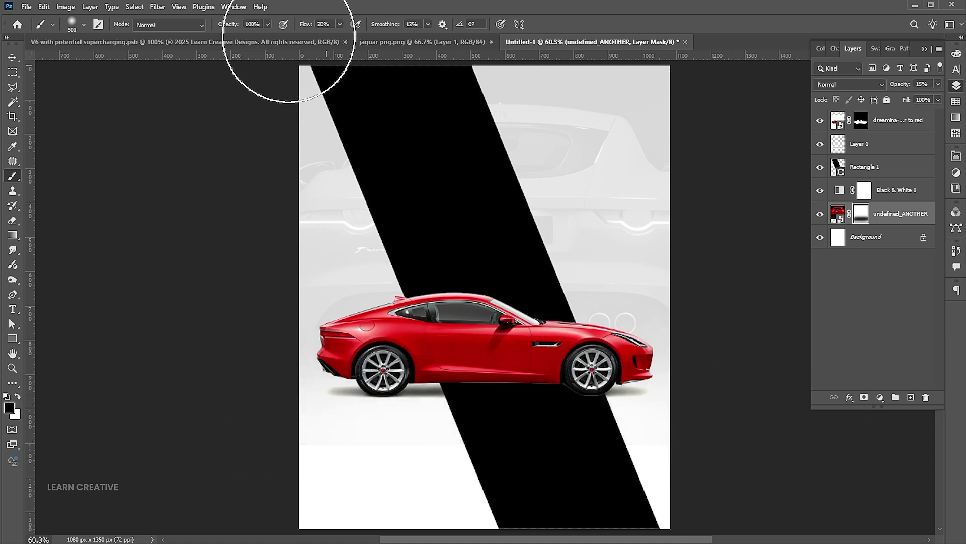
Raise the brush flow to 100%, paint out the rest of the image's lower edge on the mask, and deselect the layer
{"action": "left_click", "coordinate": [340, 24]}
{"action": "left_click_drag", "start_coordinate": [335, 37], "coordinate": [376, 37]}
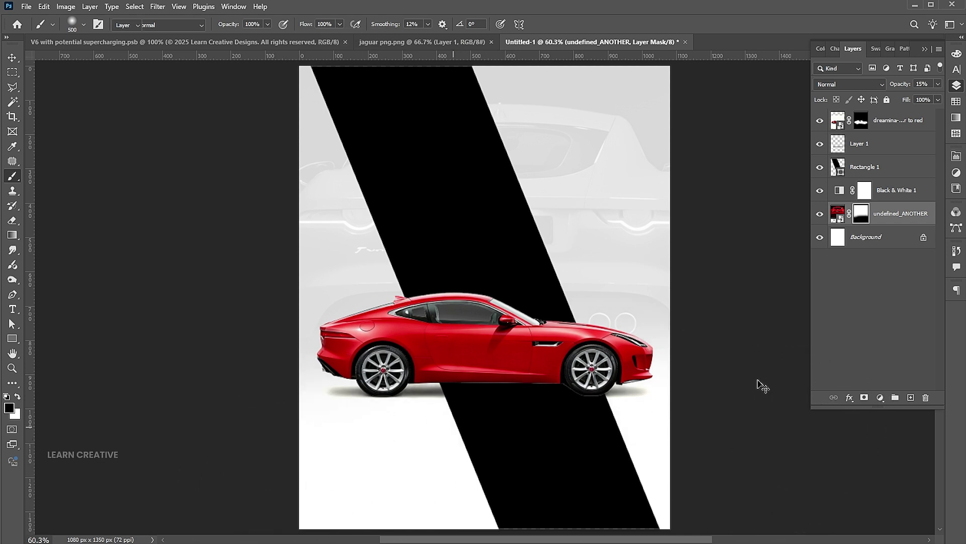
{"action": "key", "text": "v"}
{"action": "left_click", "coordinate": [772, 382]}
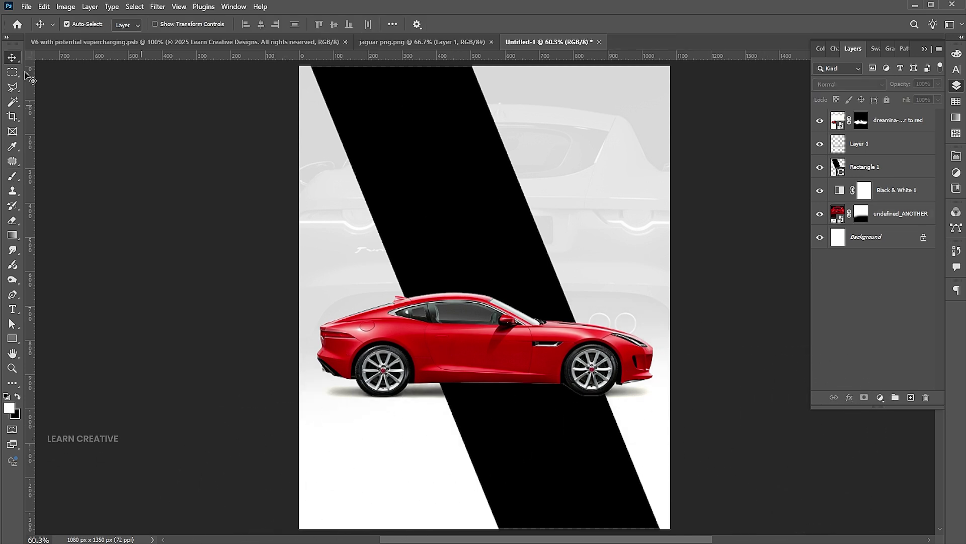
{"action": "left_click", "coordinate": [26, 7]}
{"action": "left_click", "coordinate": [59, 218]}
{"action": "left_click", "coordinate": [138, 91]}
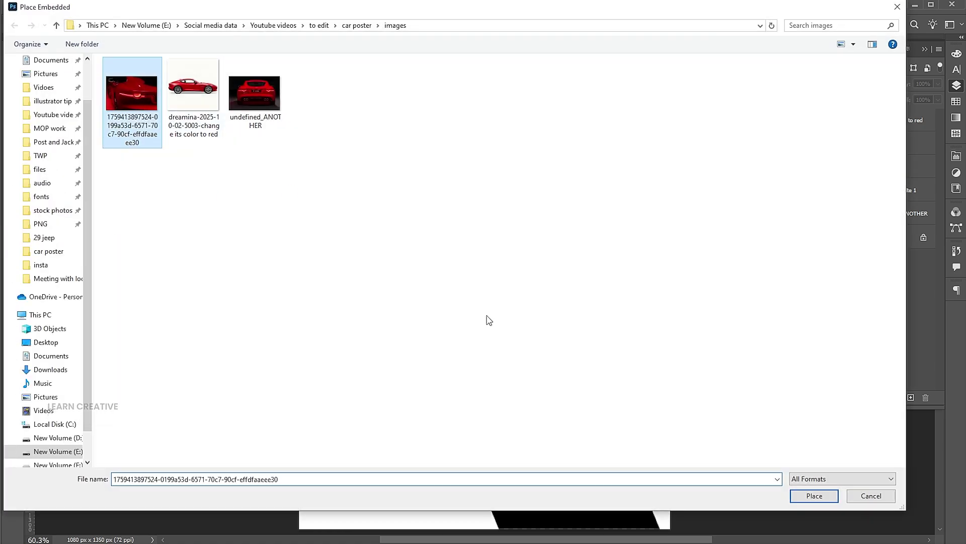
{"action": "left_click", "coordinate": [811, 496]}
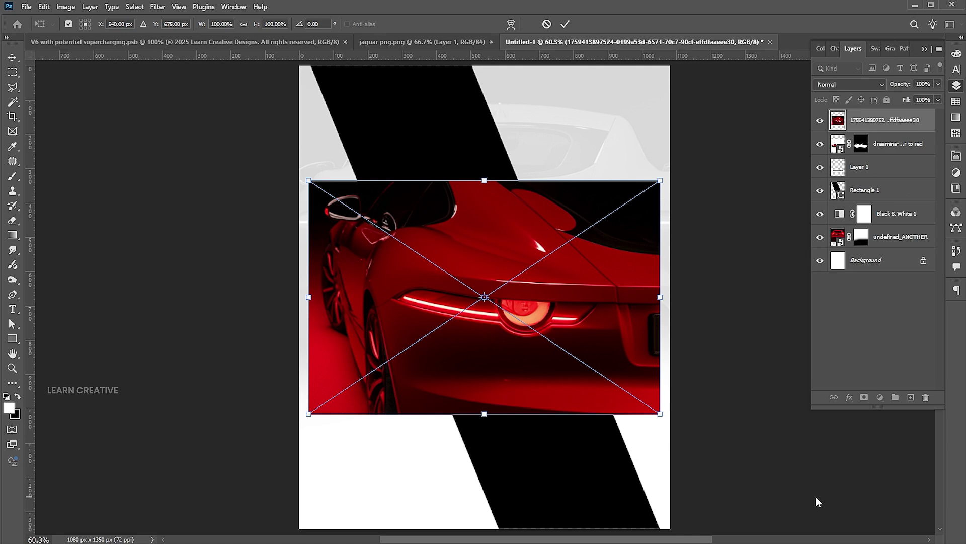
{"action": "left_click_drag", "start_coordinate": [660, 297], "coordinate": [696, 296]}
{"action": "left_click_drag", "start_coordinate": [597, 358], "coordinate": [595, 280]}
{"action": "key", "text": "Return"}
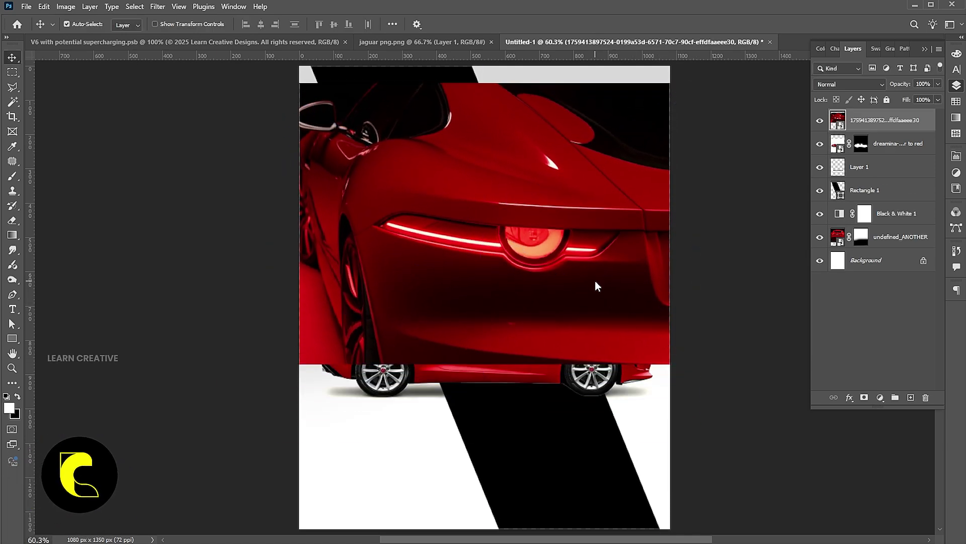
Move the taillight close-up layer directly above Rectangle 1 and clip it to the diagonal band
{"action": "left_click_drag", "start_coordinate": [886, 121], "coordinate": [858, 180]}
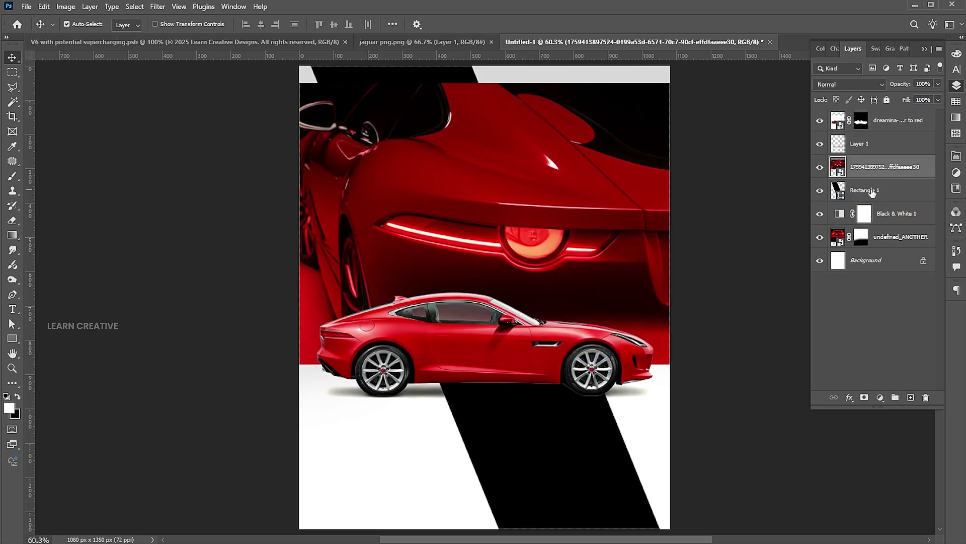
{"action": "right_click", "coordinate": [860, 179]}
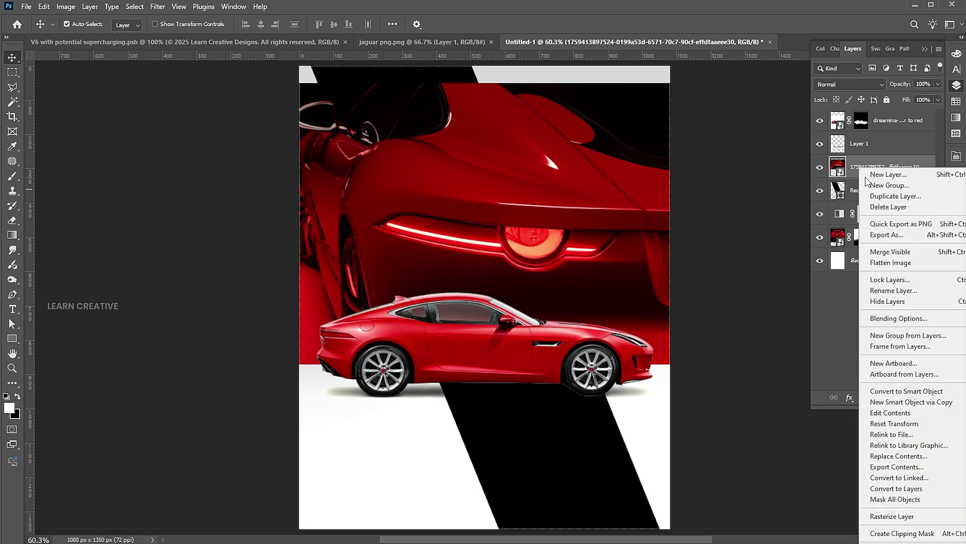
{"action": "left_click", "coordinate": [901, 533]}
Scale the clipped close-up image to 99.12% and position it at X 692.5 px, Y 445.5 px within the band
{"action": "key", "text": "ctrl+t"}
{"action": "left_click_drag", "start_coordinate": [696, 368], "coordinate": [662, 342]}
{"action": "left_click_drag", "start_coordinate": [492, 253], "coordinate": [547, 251]}
{"action": "left_click_drag", "start_coordinate": [723, 338], "coordinate": [701, 331]}
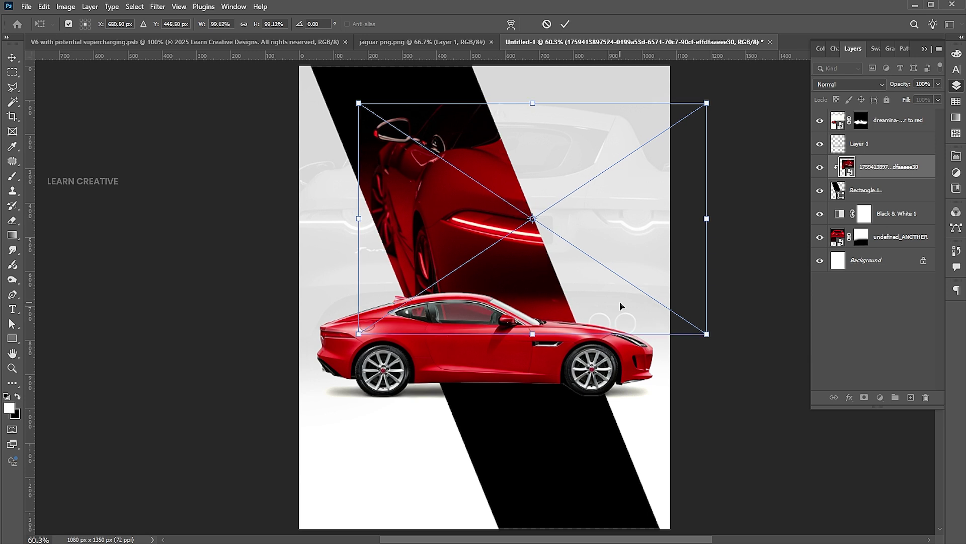
{"action": "left_click_drag", "start_coordinate": [483, 252], "coordinate": [486, 254]}
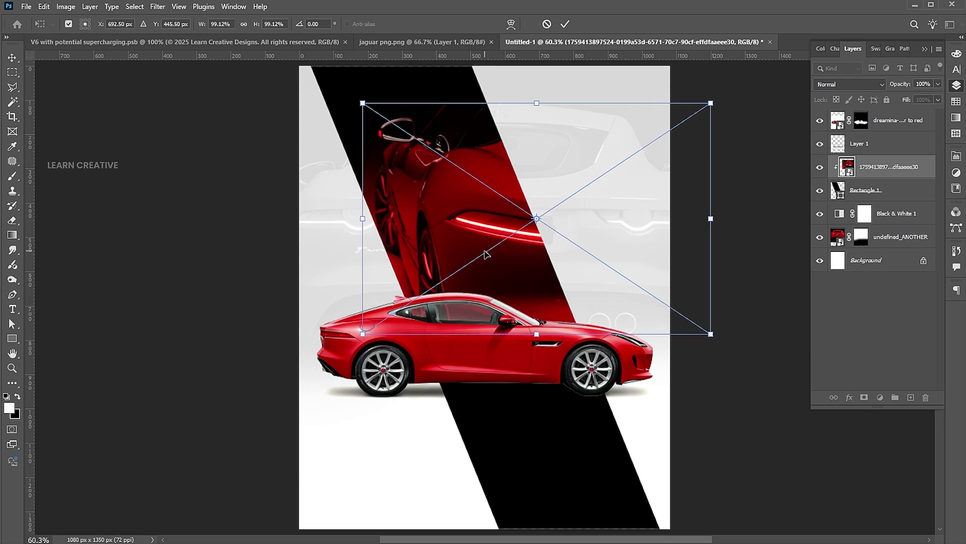
{"action": "key", "text": "Return"}
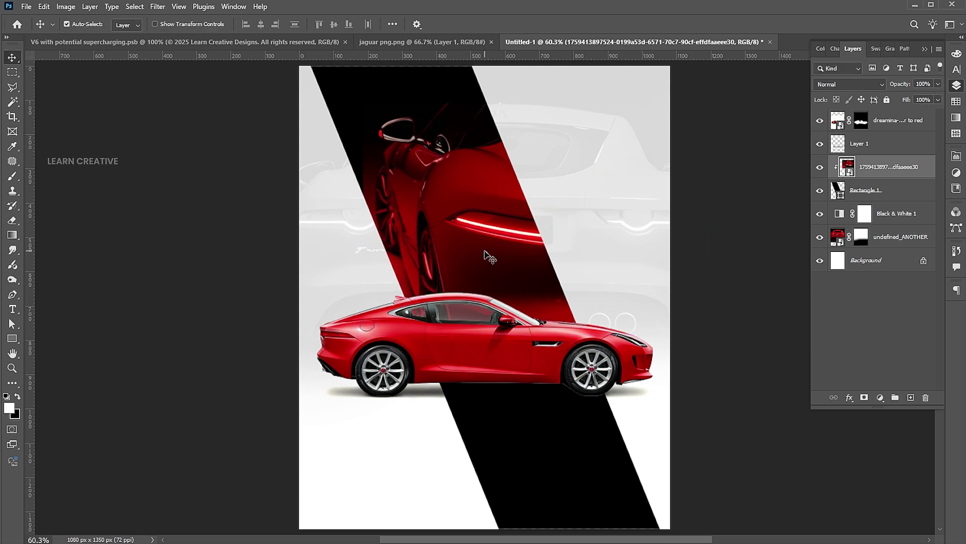
Mask the close-up image, painting black over its lower part behind the car with a soft 200 px brush at 100% flow, then deselect
{"action": "left_click", "coordinate": [864, 398]}
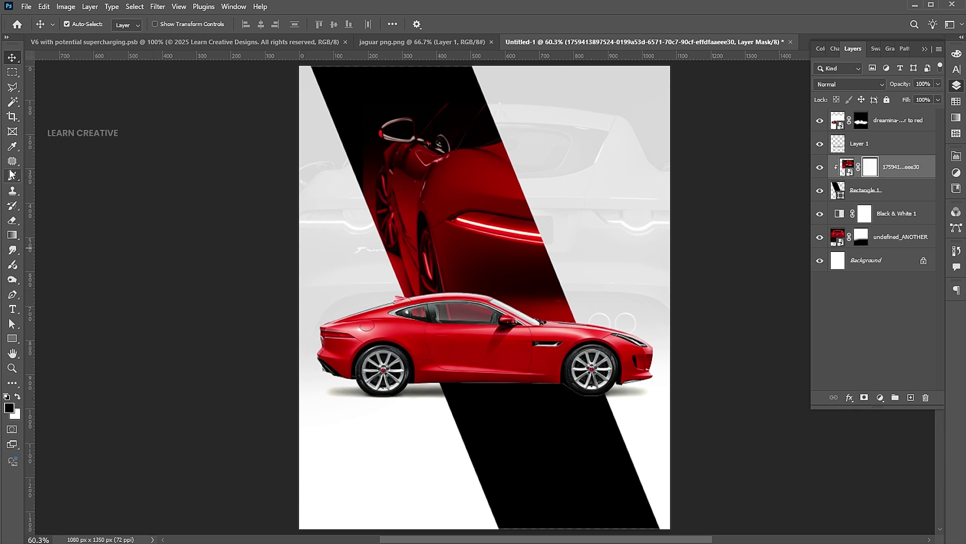
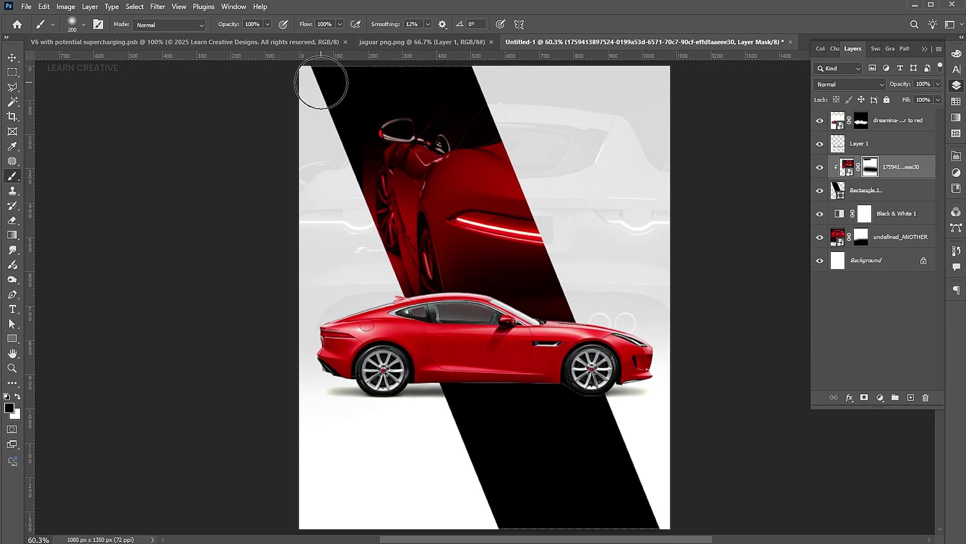
{"action": "key", "text": "v"}
{"action": "left_click", "coordinate": [753, 385]}
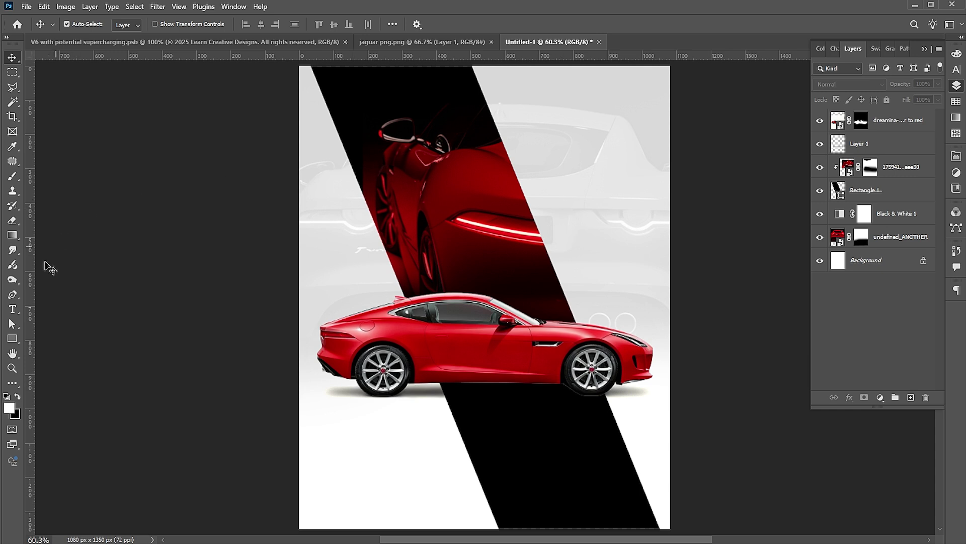
Add the text JAGUAR in Gobold Bold at 83 pt to the right of the band in the poster's upper part
{"action": "key", "text": "t"}
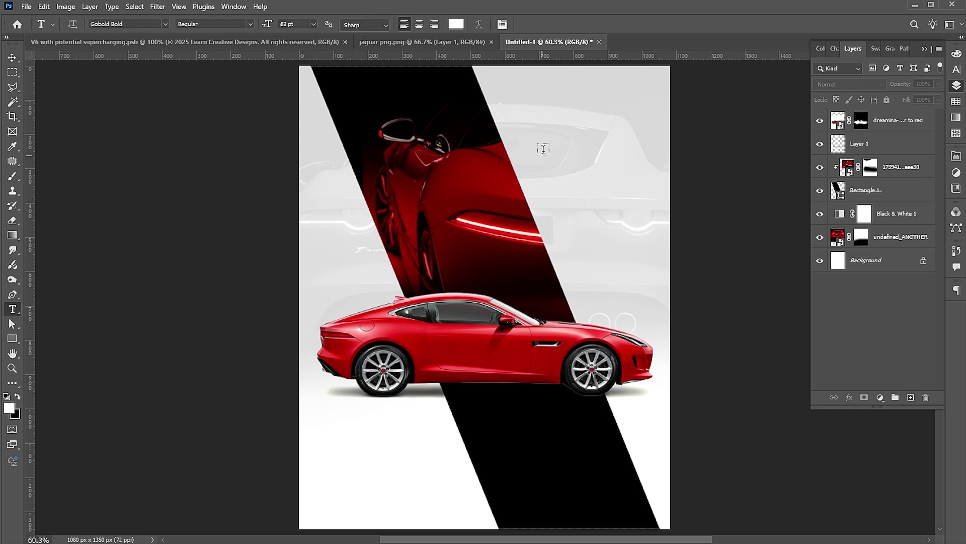
{"action": "left_click", "coordinate": [543, 149]}
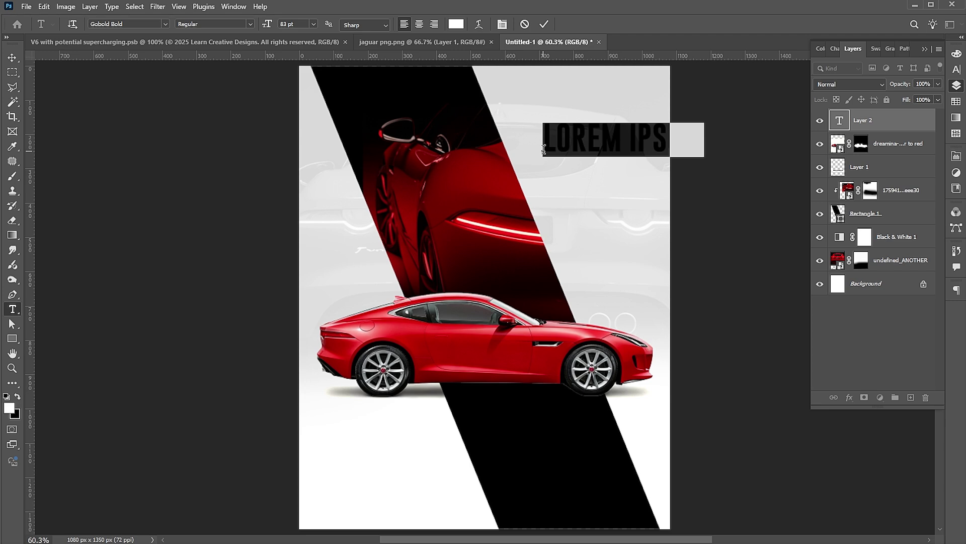
{"action": "type", "text": "JAGUAR"}
Set the whole JAGUAR text's color to black (000000) and commit the text
{"action": "key", "text": "ctrl+a"}
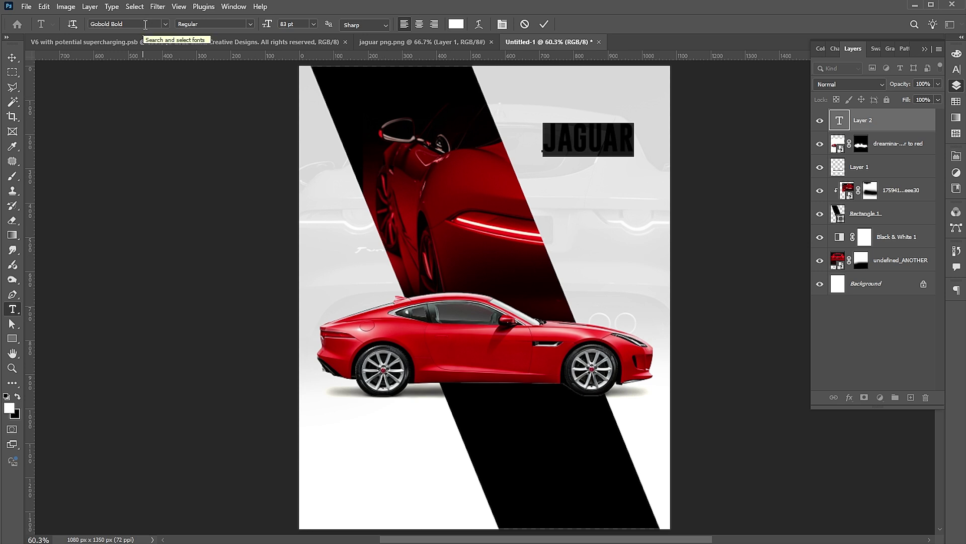
{"action": "key", "text": "F7"}
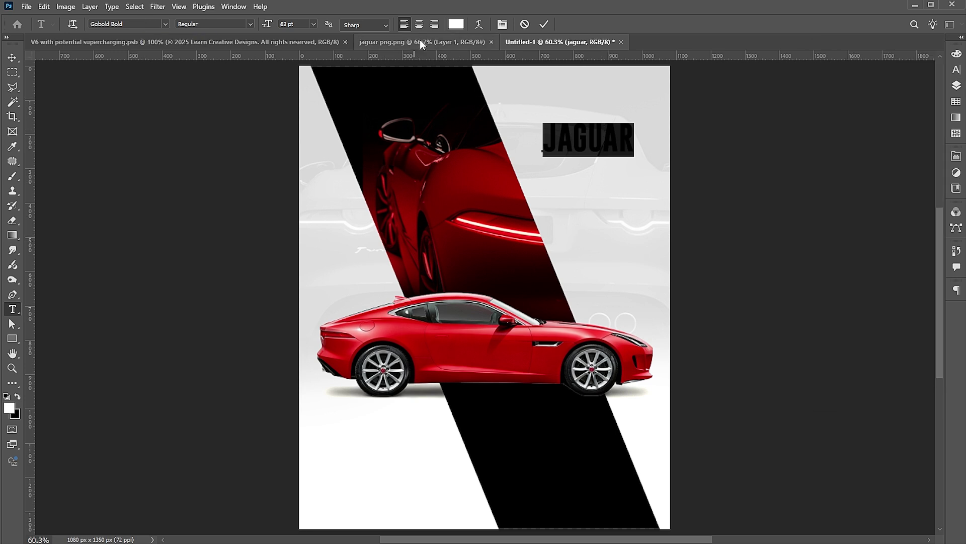
{"action": "left_click", "coordinate": [456, 24]}
{"action": "type", "text": "000000"}
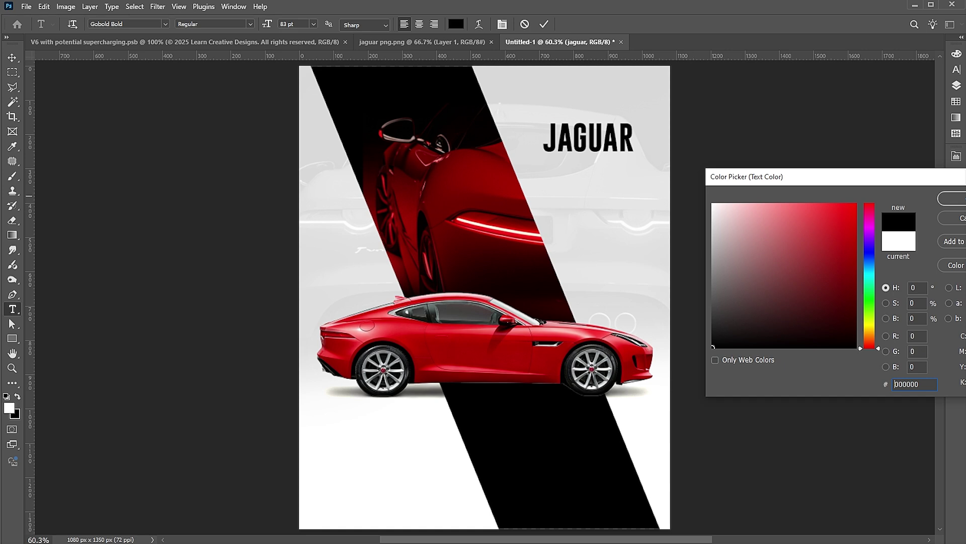
{"action": "key", "text": "Return"}
{"action": "key", "text": "ctrl+Return"}
{"action": "key", "text": "v"}
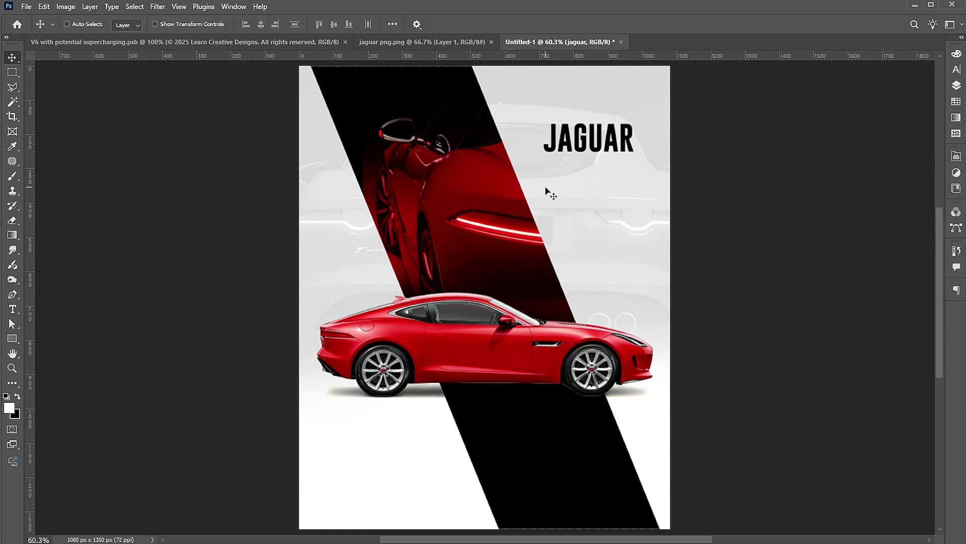
Transform the JAGUAR text to 325.21% width and 344.68% height, rotated 67.75° and skewed -23.10° horizontally, aligning it with the band's slanted edge
{"action": "key", "text": "ctrl+t"}
{"action": "left_click_drag", "start_coordinate": [648, 132], "coordinate": [675, 296]}
{"action": "left_click_drag", "start_coordinate": [608, 225], "coordinate": [594, 226]}
{"action": "left_click_drag", "start_coordinate": [663, 298], "coordinate": [686, 323]}
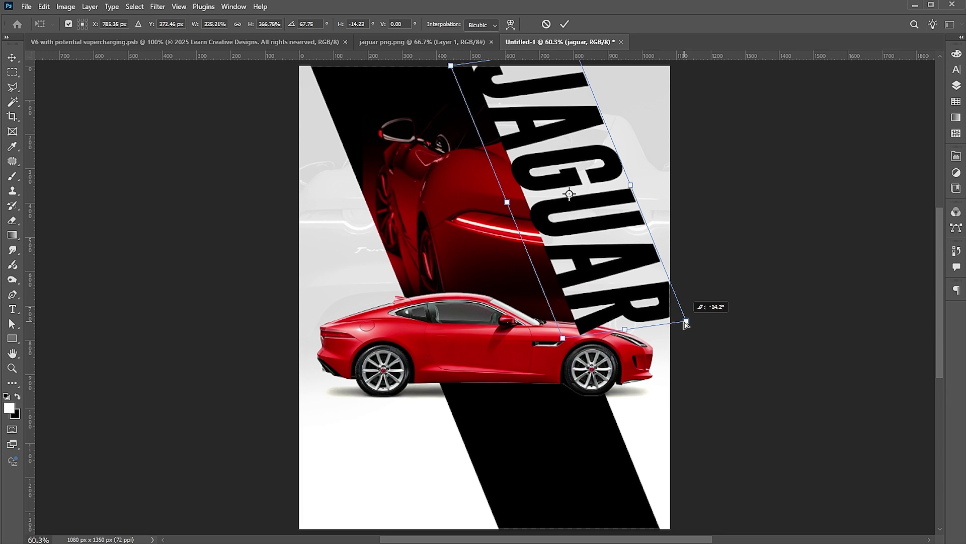
{"action": "scroll", "coordinate": [616, 149], "scroll_direction": "up", "scroll_amount": 2}
{"action": "left_click_drag", "start_coordinate": [574, 72], "coordinate": [574, 90]}
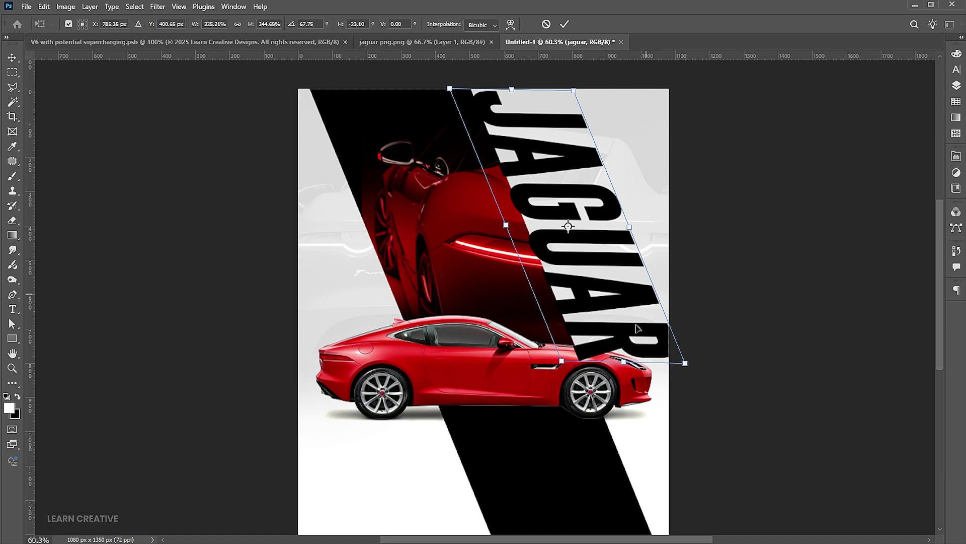
{"action": "key", "text": "Return"}
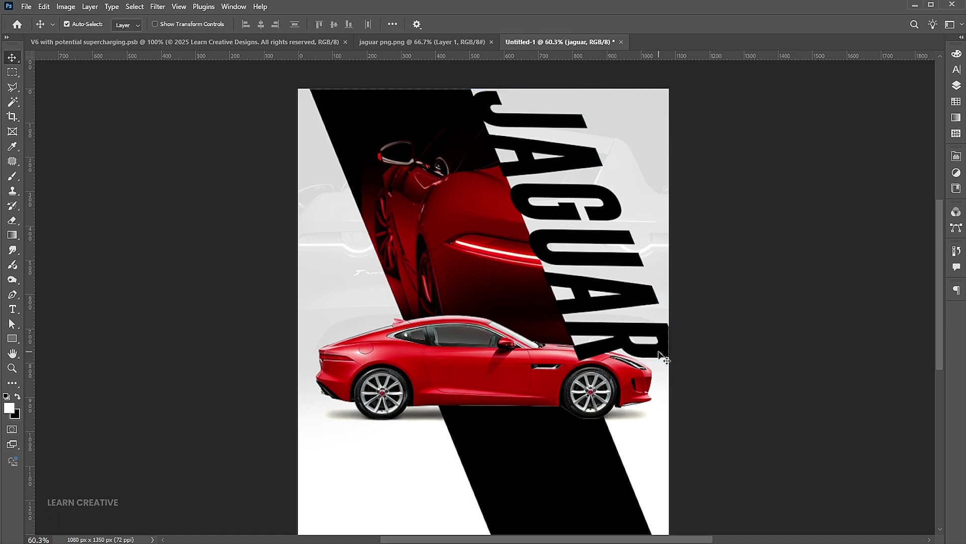
Move the JAGUAR text layer directly beneath the band's rectangle layer so it sits behind the car, and deselect it
{"action": "left_click", "coordinate": [957, 86]}
{"action": "left_click_drag", "start_coordinate": [857, 119], "coordinate": [877, 242]}
{"action": "key", "text": "ctrl"}
{"action": "key", "text": "ctrl+z"}
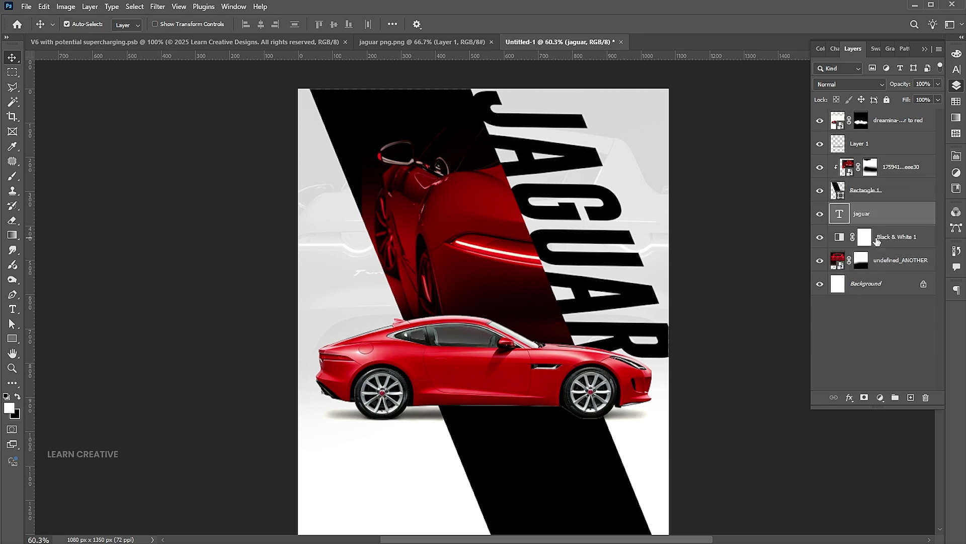
{"action": "left_click", "coordinate": [859, 328]}
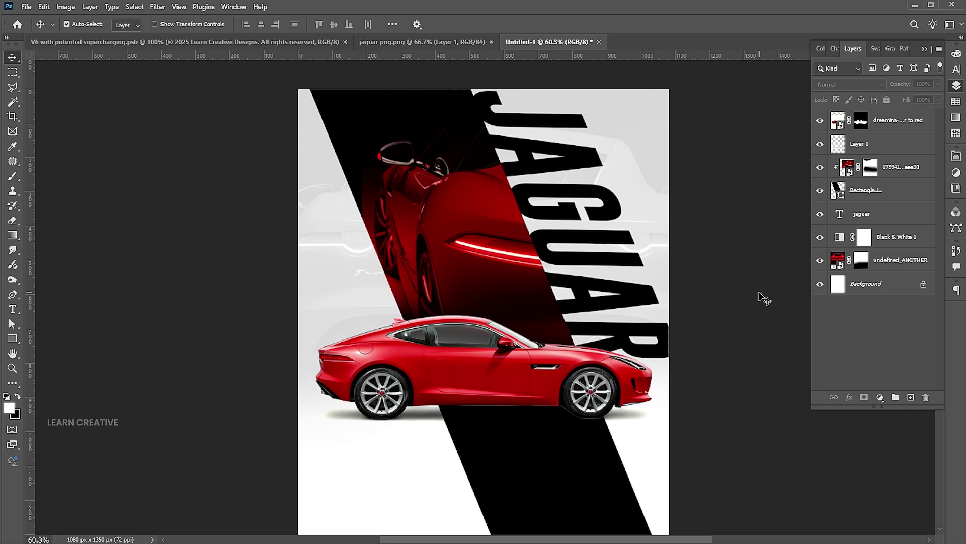
Bring the Jaguar logo from jaguar png.png into the poster and scale it down to fit the upper part of the black band
{"action": "left_click", "coordinate": [425, 42]}
{"action": "left_click_drag", "start_coordinate": [410, 151], "coordinate": [442, 134]}
{"action": "key", "text": "ctrl+t"}
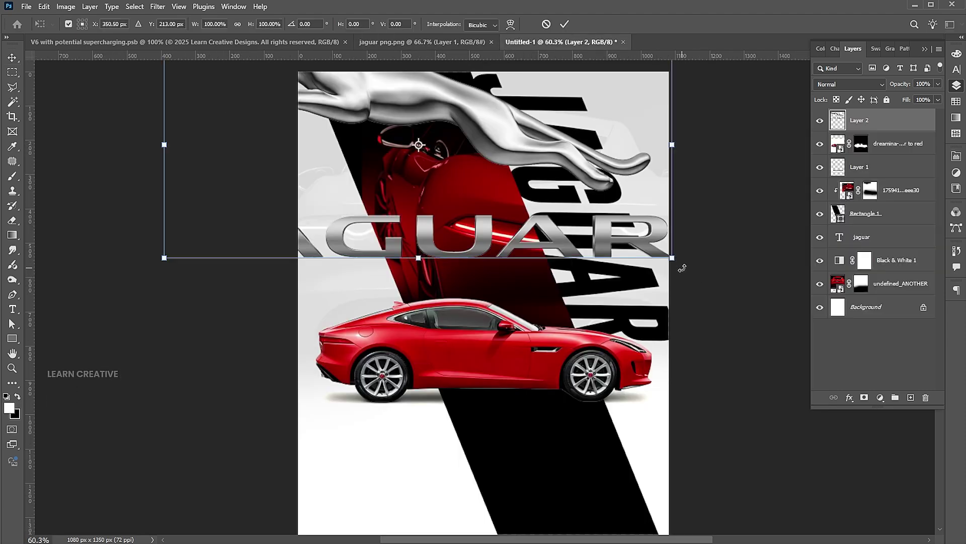
{"action": "left_click_drag", "start_coordinate": [656, 255], "coordinate": [401, 99]}
{"action": "key", "text": "Return"}
{"action": "key", "text": "ctrl+t"}
{"action": "key", "text": "Return"}
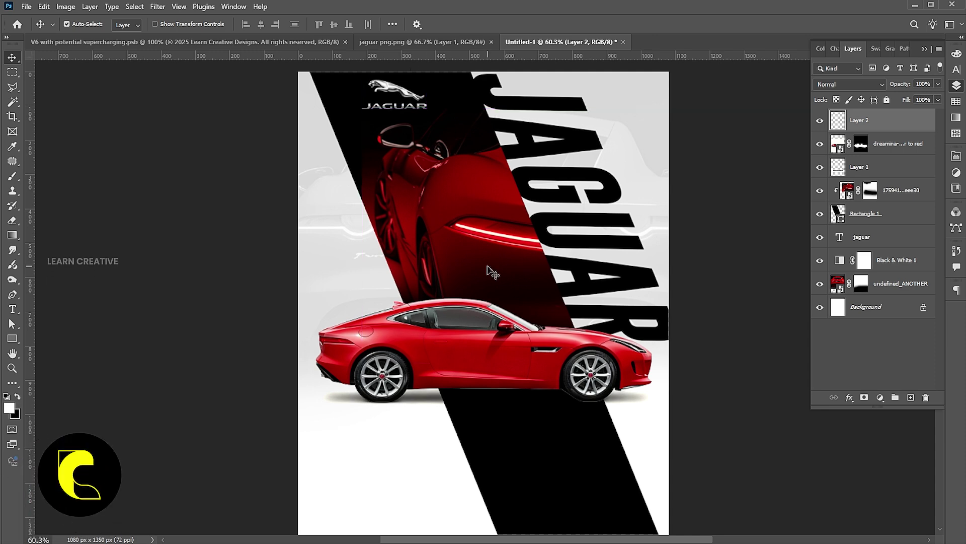
Shift the red car, its shadow layer and the clipped close-up image slightly down and right, and nudge the logo the same way
{"action": "left_click", "coordinate": [489, 289]}
{"action": "left_click", "coordinate": [893, 146], "text": "ctrl"}
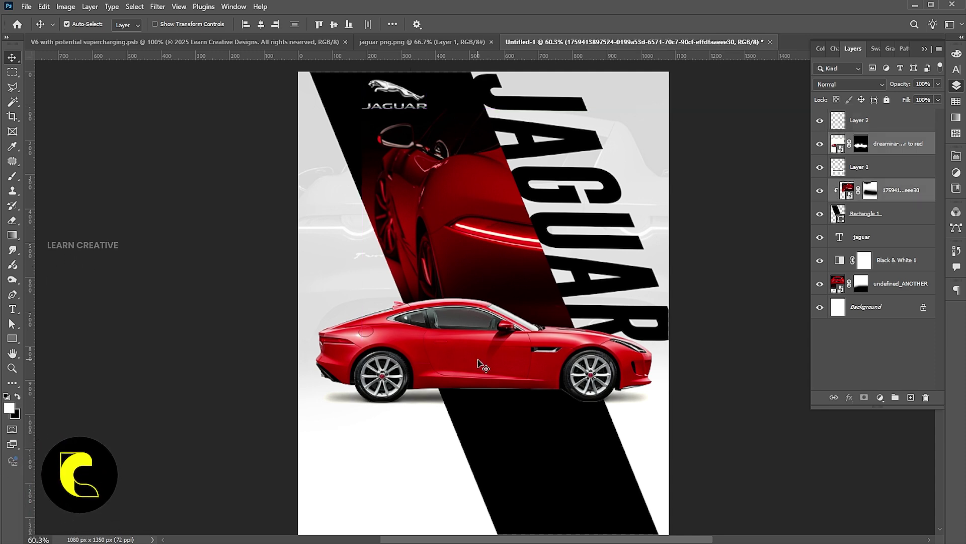
{"action": "left_click", "coordinate": [891, 172], "text": "ctrl"}
{"action": "left_click_drag", "start_coordinate": [526, 358], "coordinate": [533, 378]}
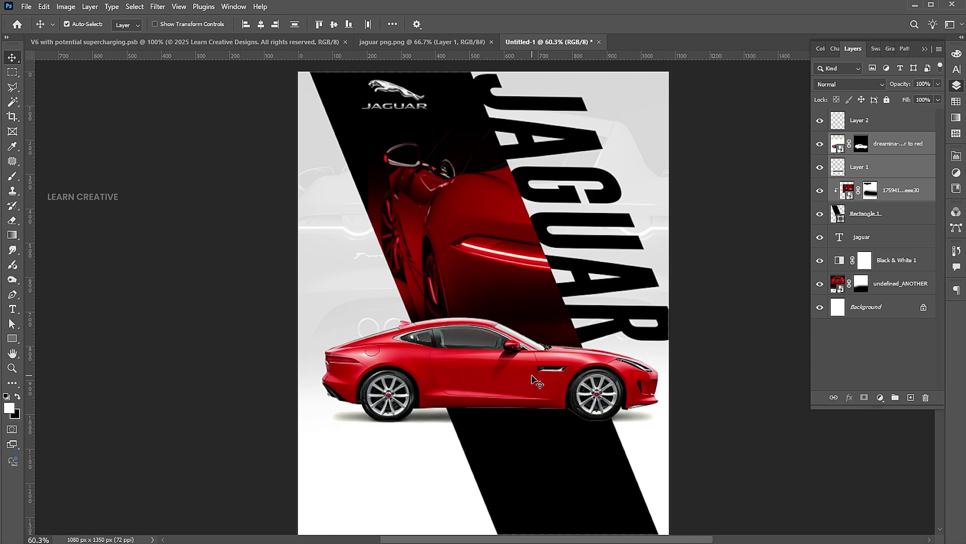
{"action": "left_click", "coordinate": [772, 416]}
{"action": "left_click_drag", "start_coordinate": [442, 116], "coordinate": [448, 130]}
Combine all line and text layers of the V6 with potential supercharging.psb document into one smart object
{"action": "left_click", "coordinate": [649, 336]}
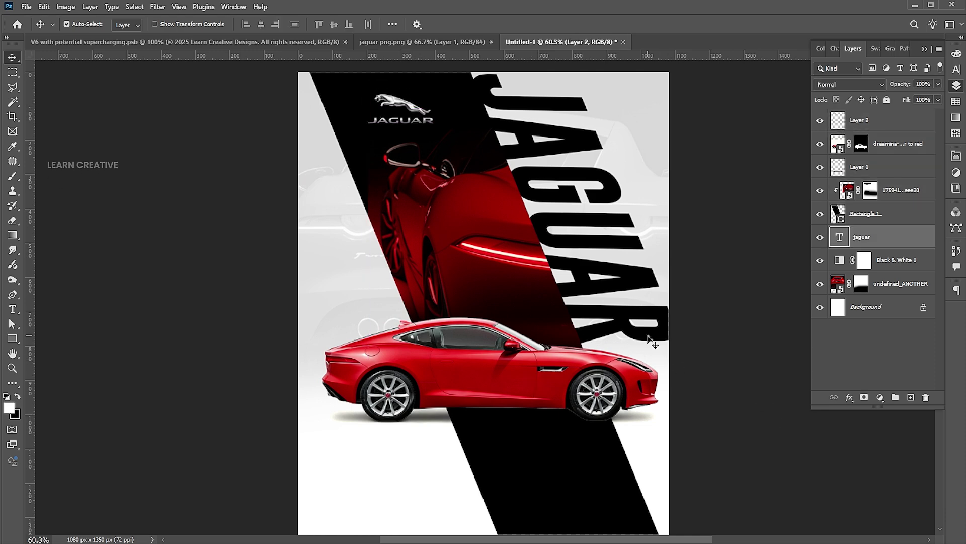
{"action": "left_click", "coordinate": [268, 46]}
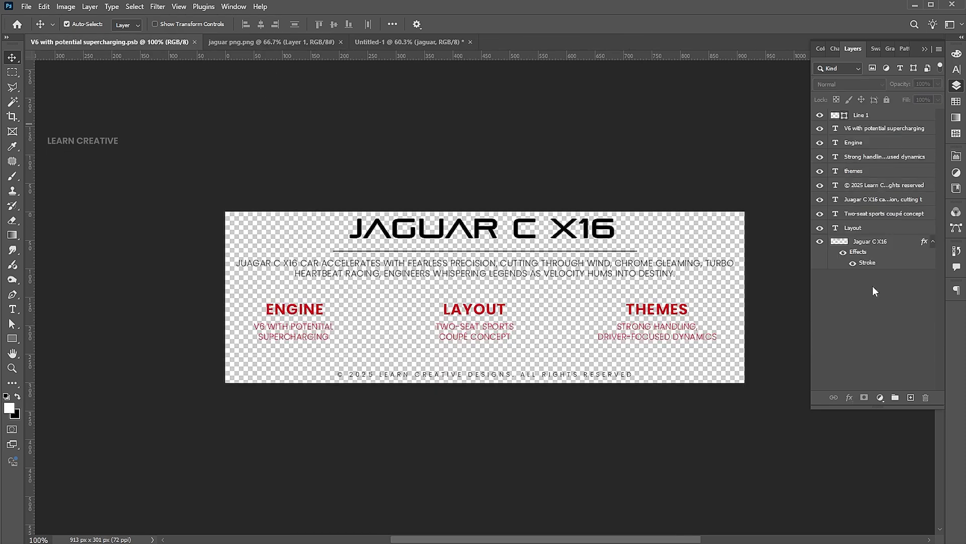
{"action": "left_click", "coordinate": [862, 115]}
{"action": "left_click", "coordinate": [853, 230], "text": "shift"}
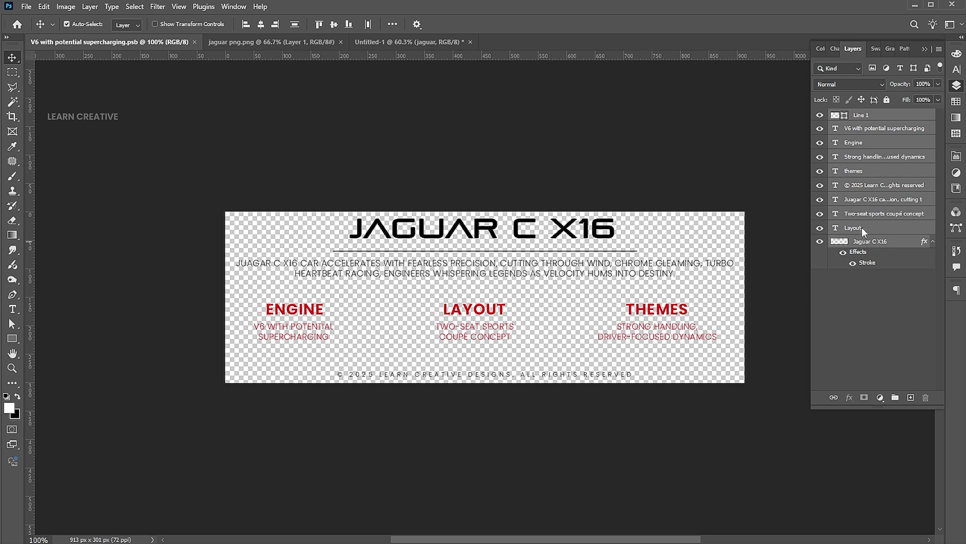
{"action": "right_click", "coordinate": [862, 227]}
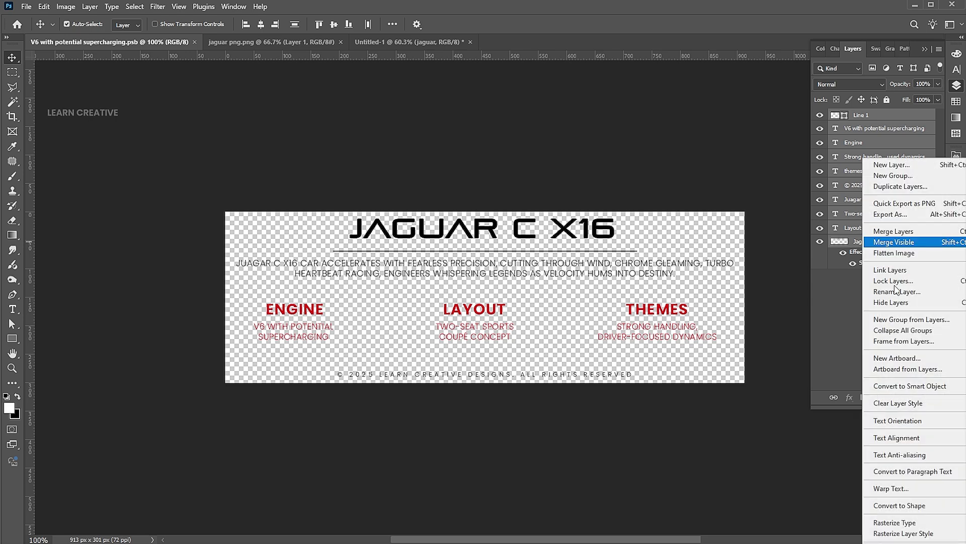
{"action": "left_click", "coordinate": [908, 386]}
Bring the text smart object into the poster document and place it in the area beneath the red car
{"action": "left_click_drag", "start_coordinate": [493, 233], "coordinate": [338, 44]}
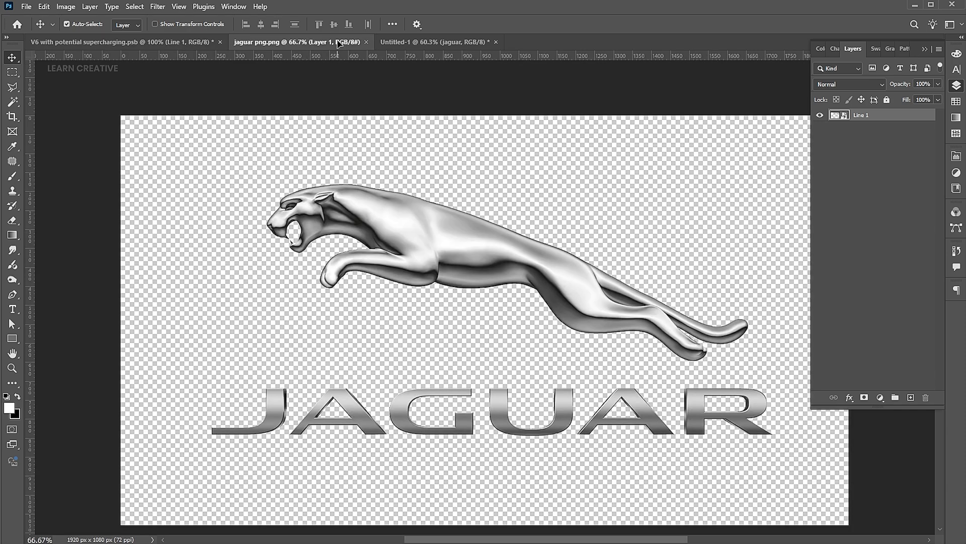
{"action": "left_click_drag", "start_coordinate": [423, 42], "coordinate": [423, 42]}
{"action": "left_click_drag", "start_coordinate": [495, 305], "coordinate": [513, 324]}
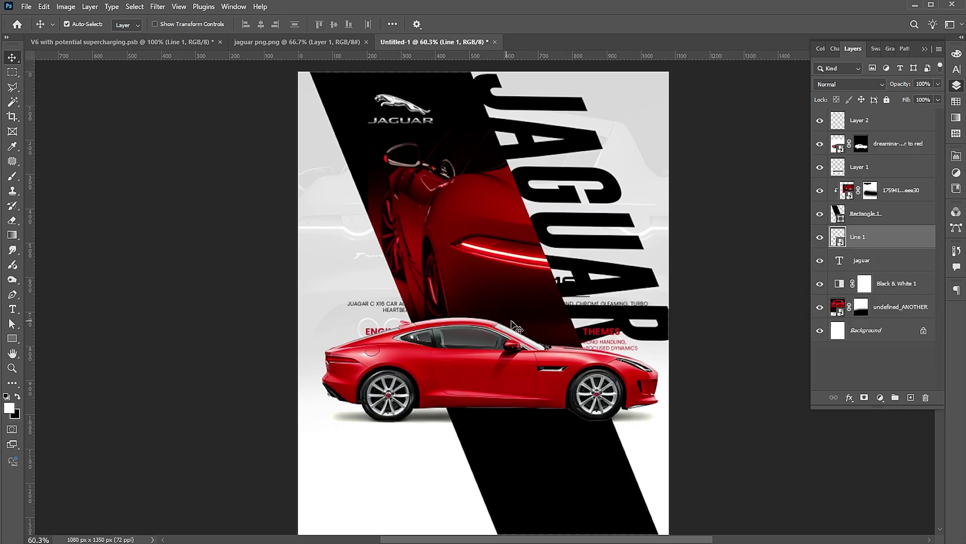
{"action": "left_click_drag", "start_coordinate": [382, 304], "coordinate": [356, 455]}
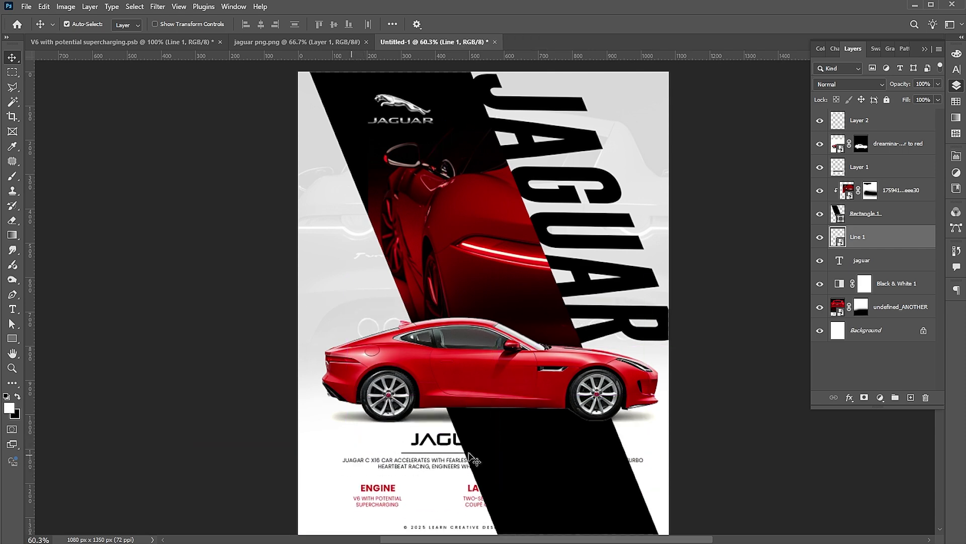
Scale the text block to 92.82%, center it horizontally on the canvas and clear the selection
{"action": "key", "text": "ctrl+t"}
{"action": "left_click_drag", "start_coordinate": [641, 429], "coordinate": [632, 437]}
{"action": "key", "text": "Return"}
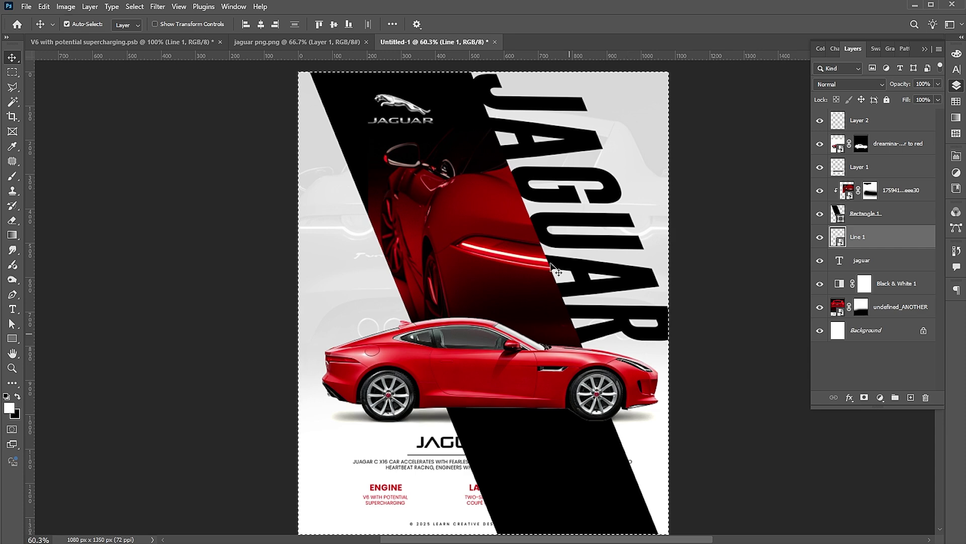
{"action": "left_click", "coordinate": [261, 23]}
{"action": "left_click", "coordinate": [746, 449]}
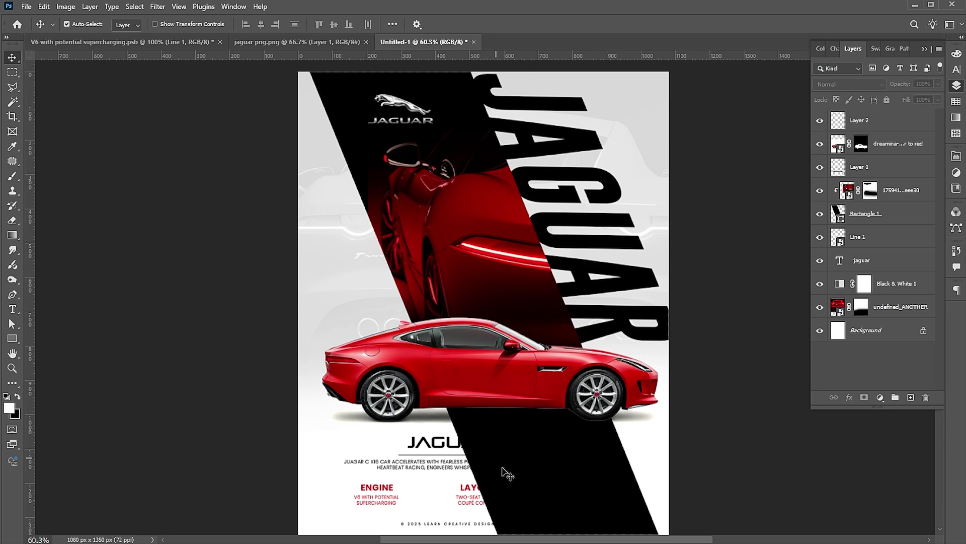
Move the text block layer to the top, duplicate the band's rectangle, and place the original rectangle above the text block
{"action": "left_click", "coordinate": [884, 236]}
{"action": "left_click_drag", "start_coordinate": [882, 241], "coordinate": [856, 84]}
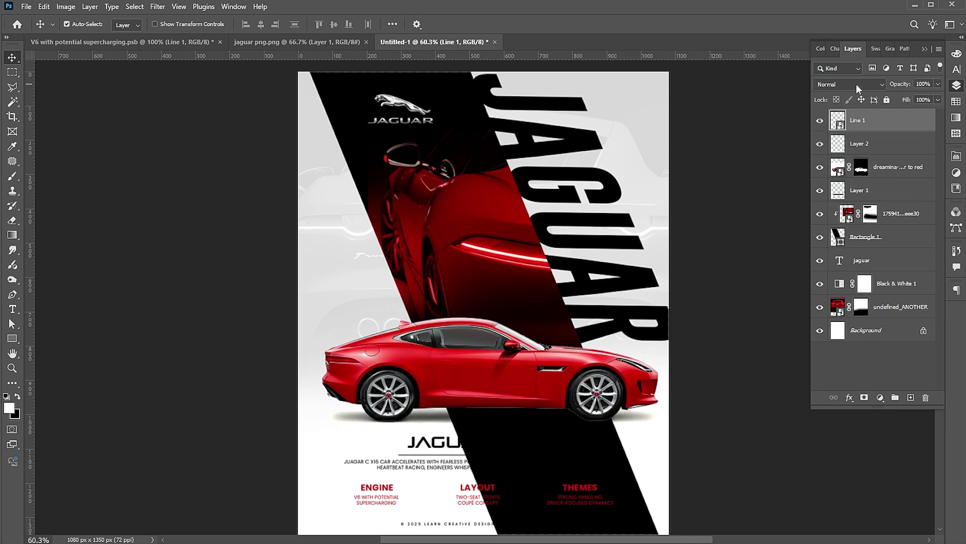
{"action": "left_click", "coordinate": [886, 245]}
{"action": "key", "text": "ctrl+j"}
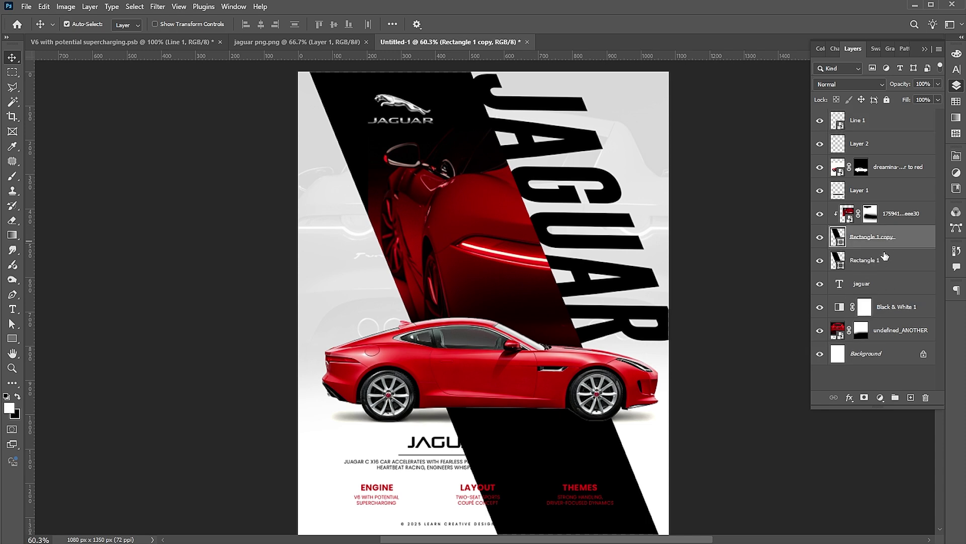
{"action": "left_click_drag", "start_coordinate": [885, 257], "coordinate": [879, 123]}
Fill the topmost rectangle with white (ffffff) and clip it to the text block layer
{"action": "double_click", "coordinate": [834, 121]}
{"action": "left_click_drag", "start_coordinate": [771, 232], "coordinate": [680, 171]}
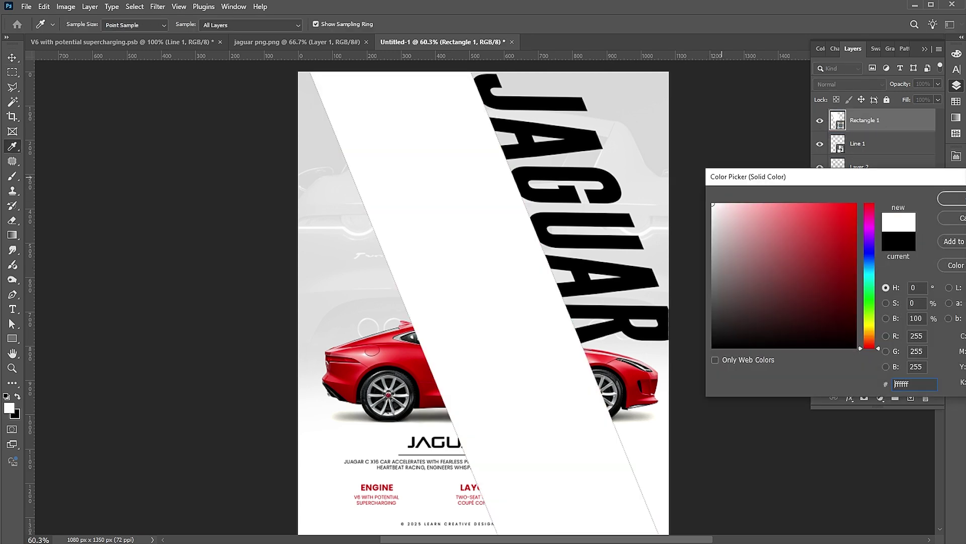
{"action": "left_click", "coordinate": [951, 199]}
{"action": "right_click", "coordinate": [857, 118]}
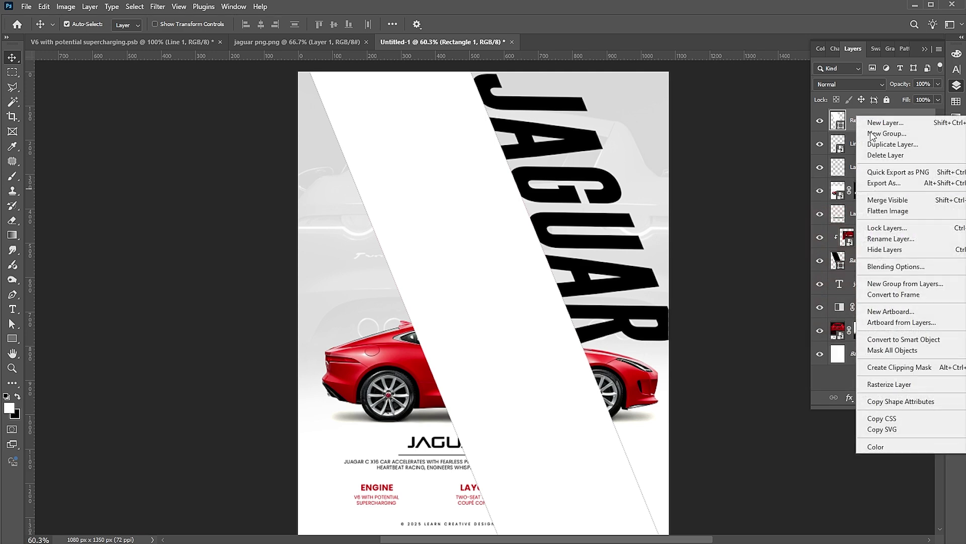
{"action": "left_click", "coordinate": [891, 368]}
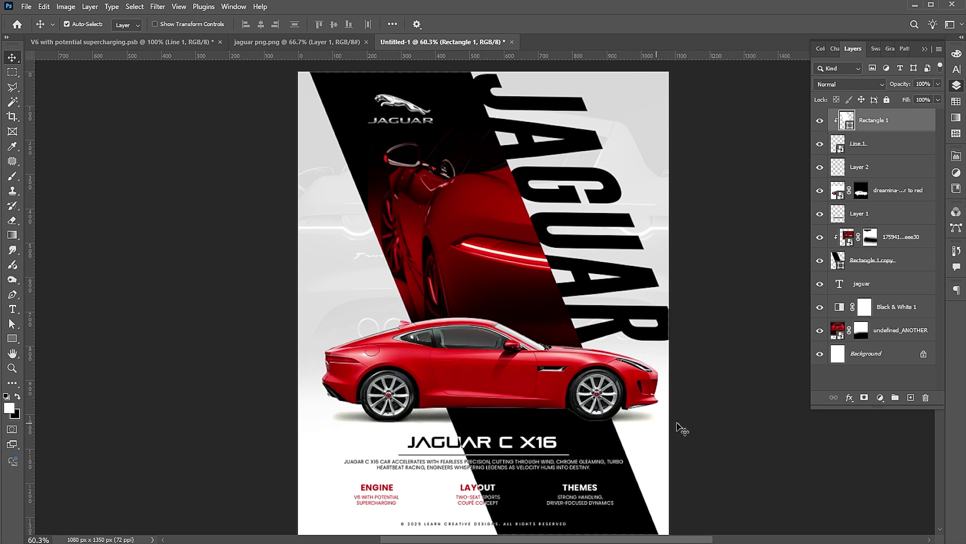
Scale the text block to 83.81%, position it at X 540.50 px, Y 1200.18 px, and deselect it
{"action": "left_click", "coordinate": [892, 149]}
{"action": "key", "text": "ctrl+t"}
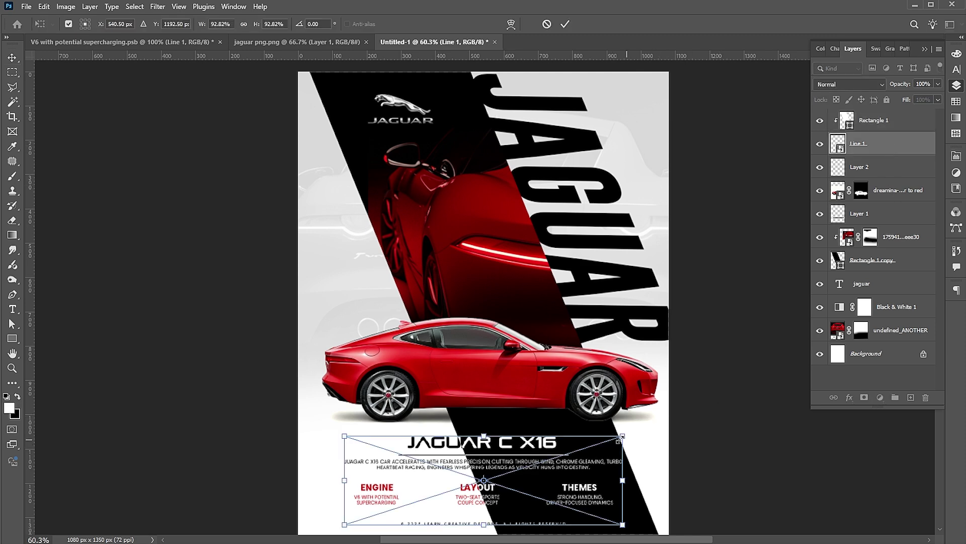
{"action": "mouse_move", "coordinate": [623, 436]}
{"action": "left_mouse_down"}
{"action": "mouse_move", "coordinate": [600, 431]}
{"action": "mouse_move", "coordinate": [608, 433]}
{"action": "left_mouse_up"}
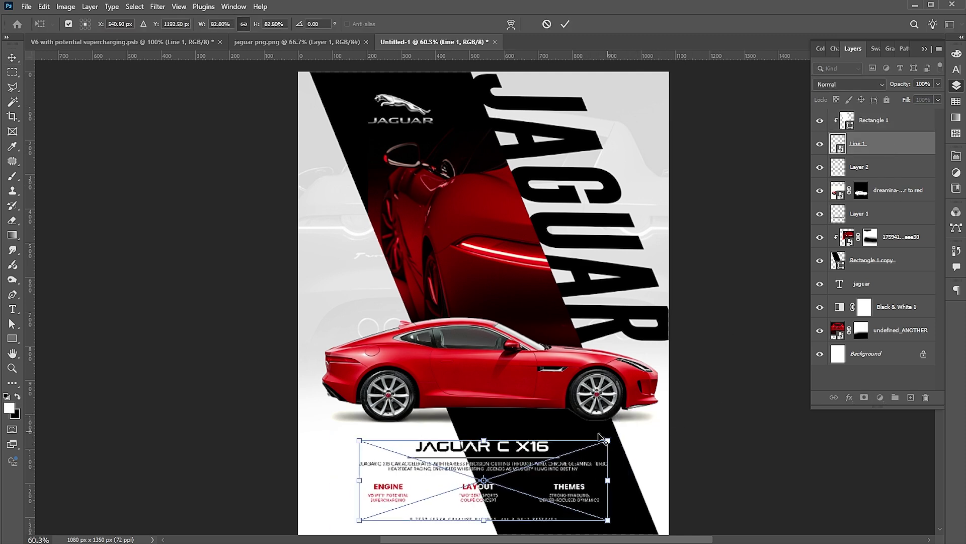
{"action": "left_click_drag", "start_coordinate": [536, 452], "coordinate": [536, 448]}
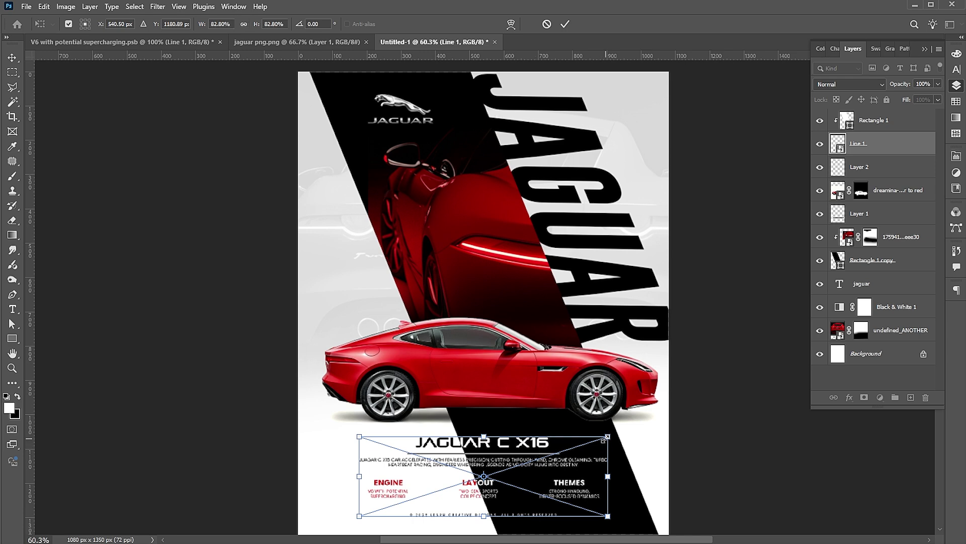
{"action": "left_click_drag", "start_coordinate": [606, 441], "coordinate": [610, 442]}
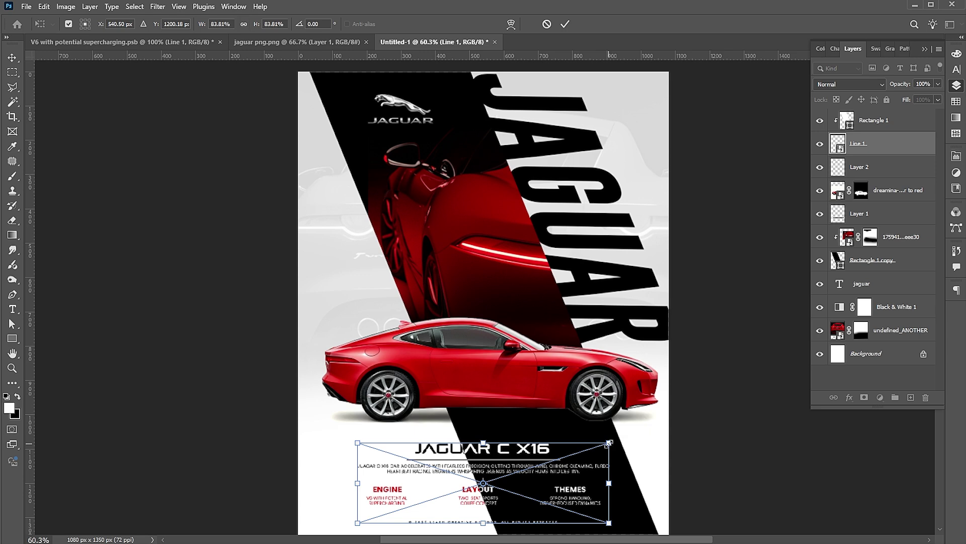
{"action": "key", "text": "Return"}
{"action": "left_click", "coordinate": [749, 424]}
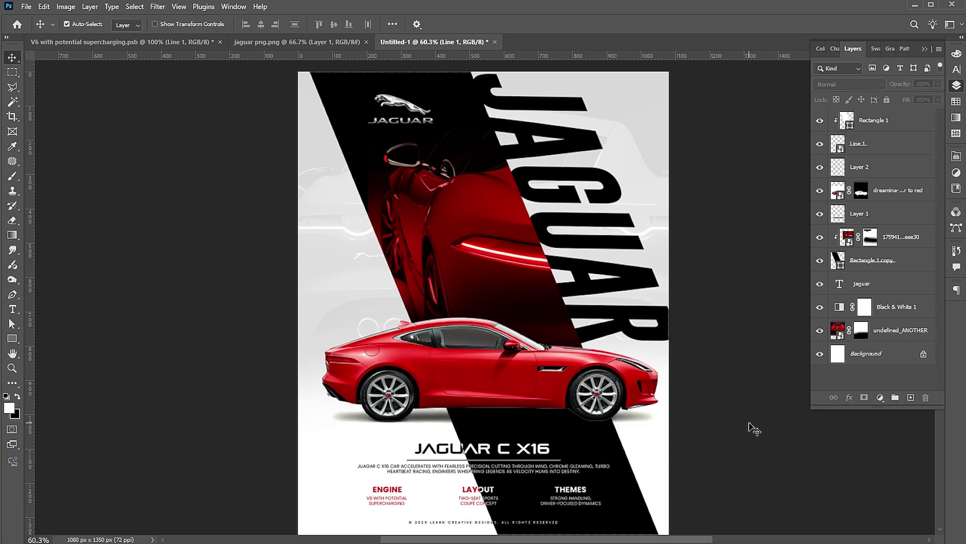